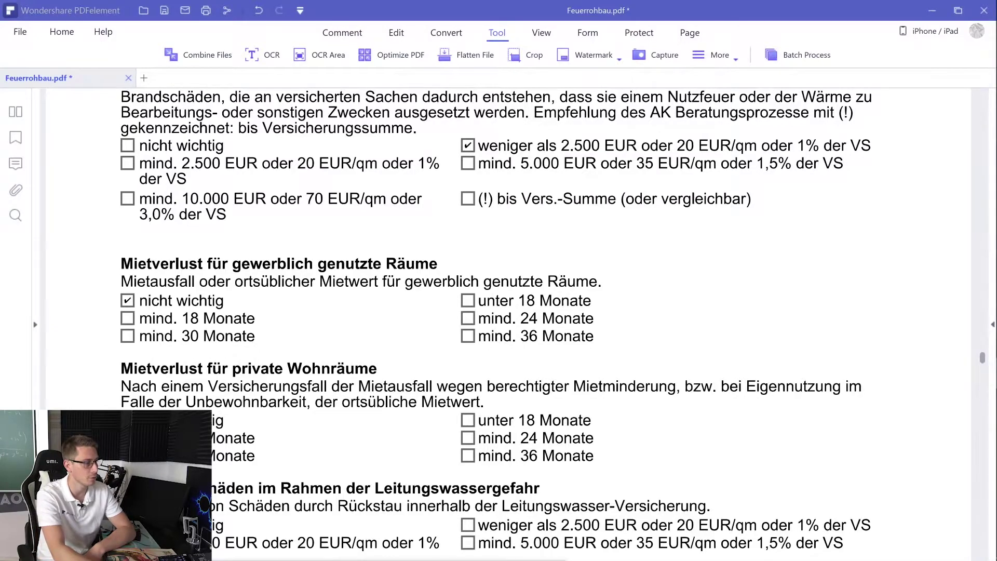
# Place text fields Text1 and Text2 beside the 'Mietverlust für gewerblich genutzte Räume' options
pyautogui.click(585, 32)
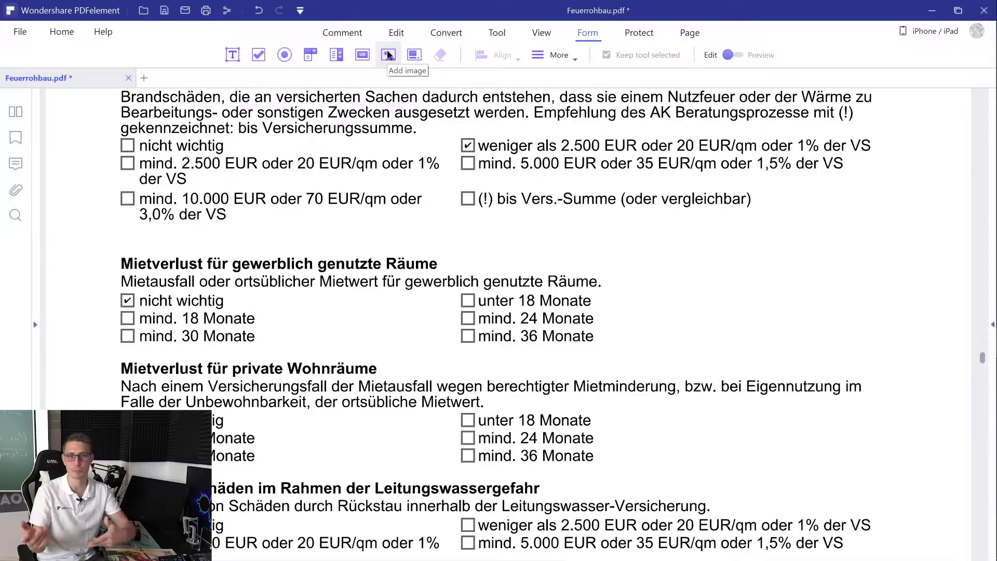
pyautogui.click(234, 58)
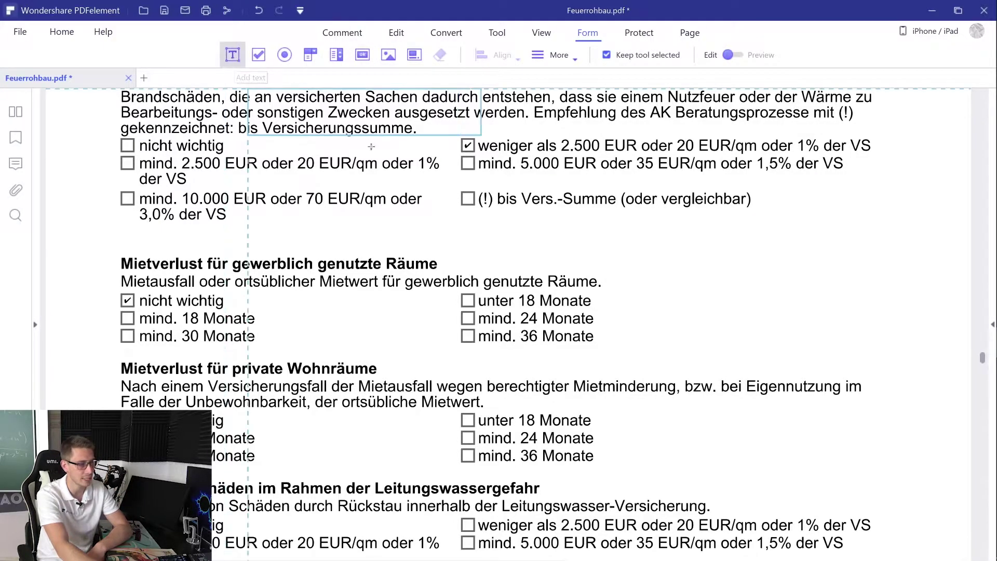
pyautogui.click(649, 251)
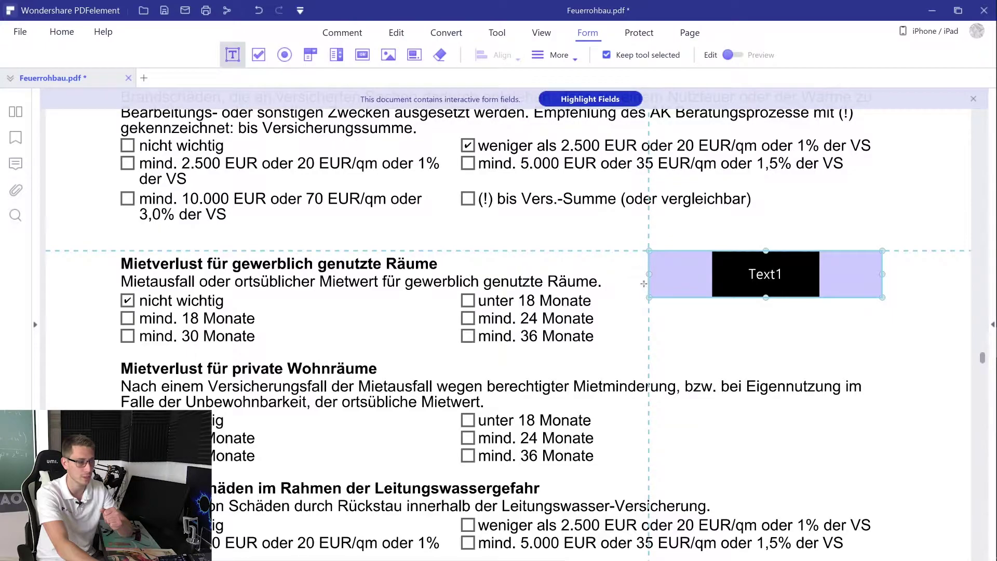
pyautogui.click(656, 324)
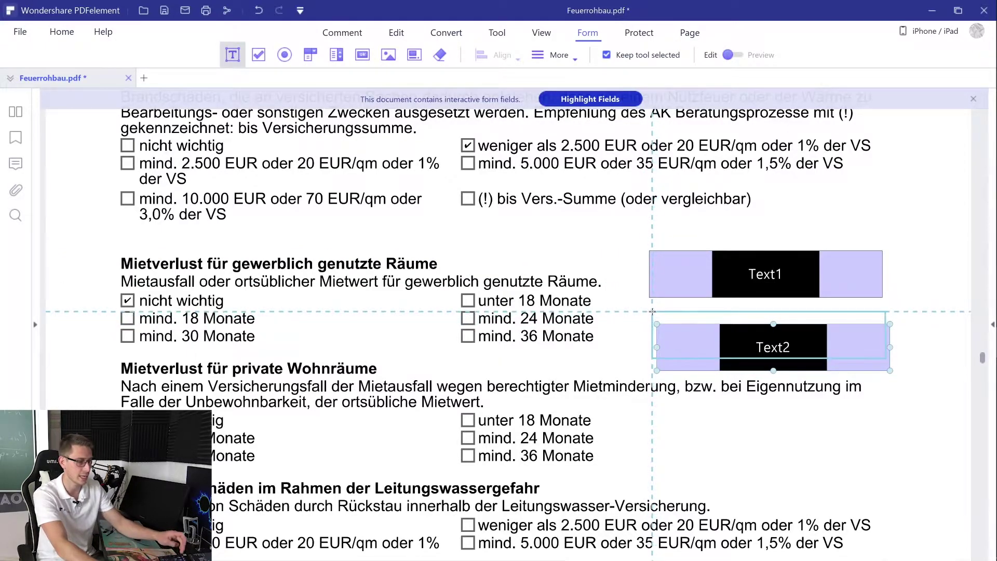
pyautogui.press('Escape')
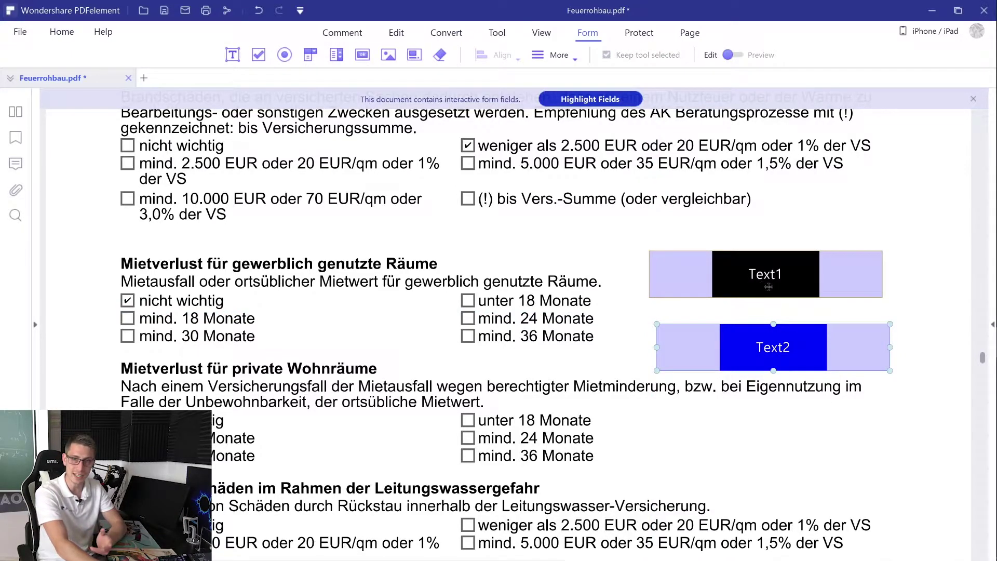
# Set the Text2 field's tooltip to 'name?' in its General properties
pyautogui.doubleClick(782, 349)
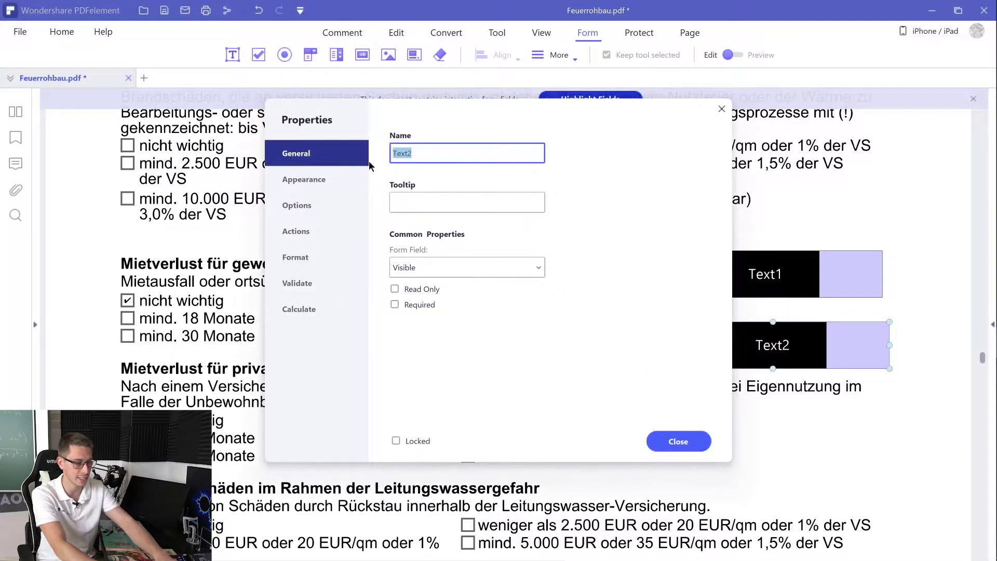
pyautogui.press('BackSpace')
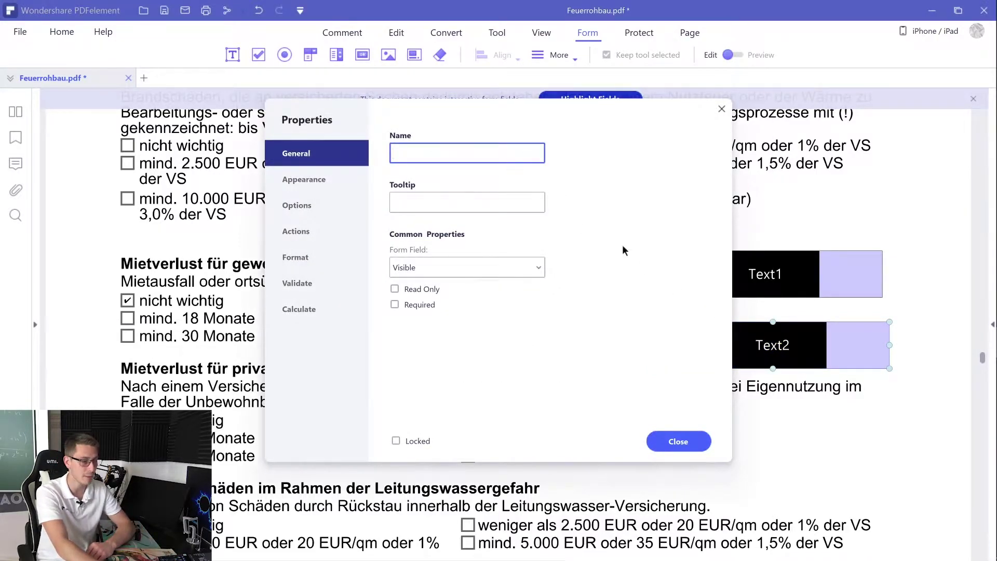
pyautogui.click(455, 207)
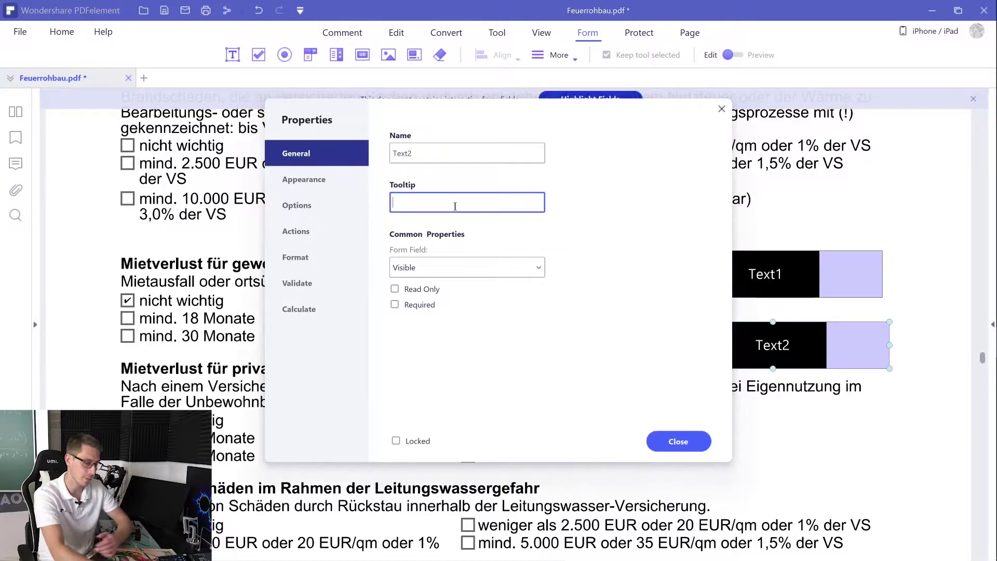
pyautogui.write('name?')
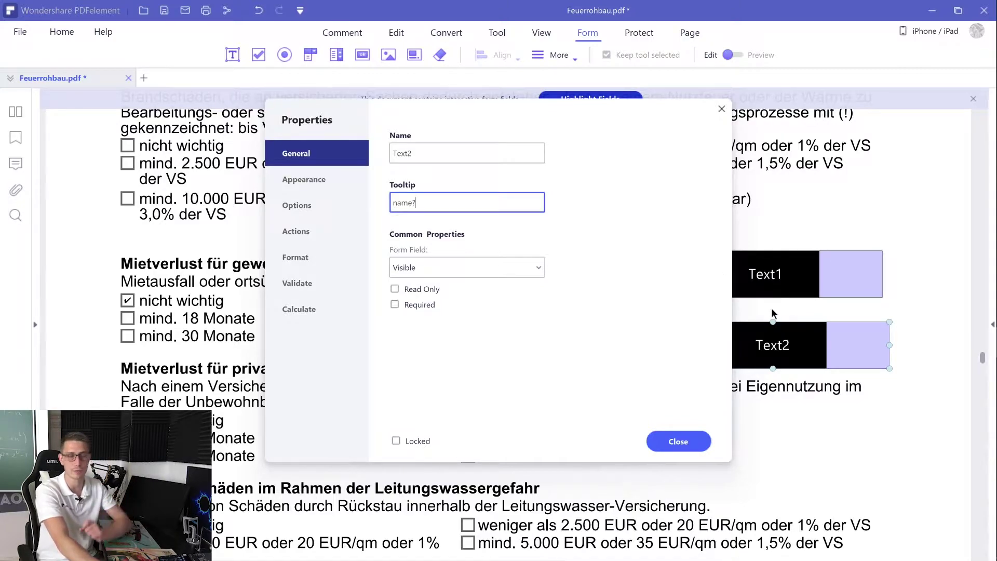
pyautogui.click(690, 440)
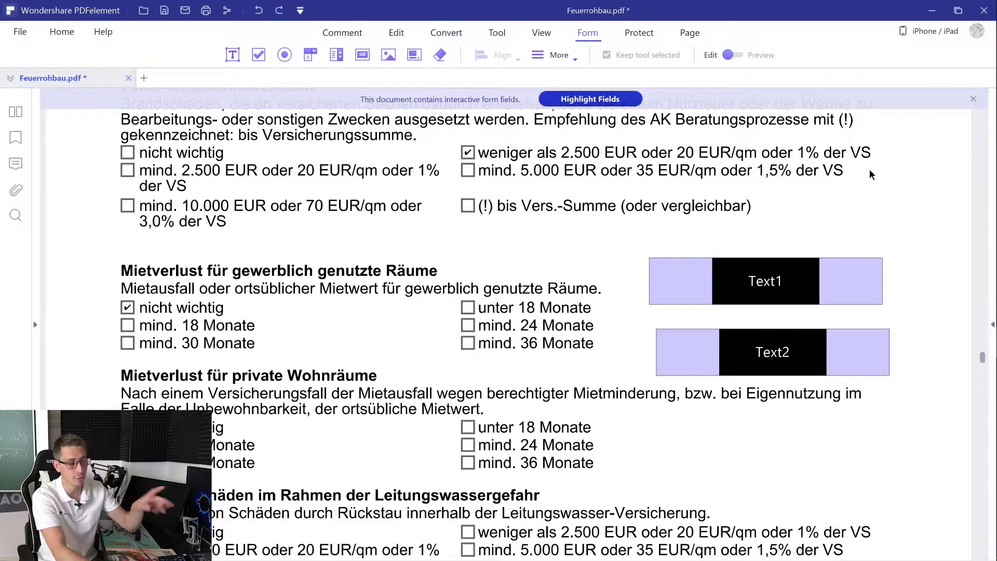
# In Preview mode, fill the upper text field with 'Name!' to test it
pyautogui.click(736, 55)
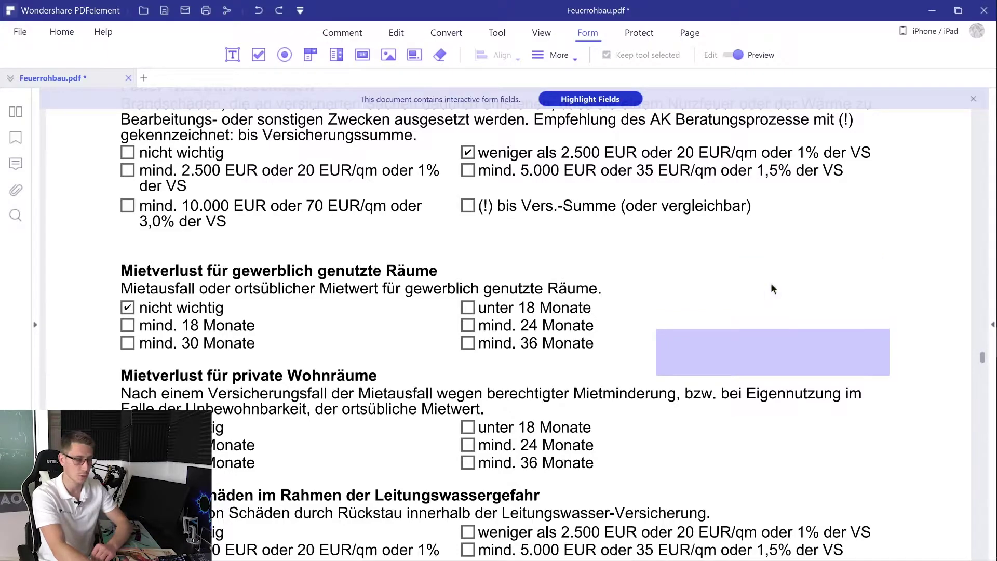
pyautogui.click(771, 286)
pyautogui.write('Name!')
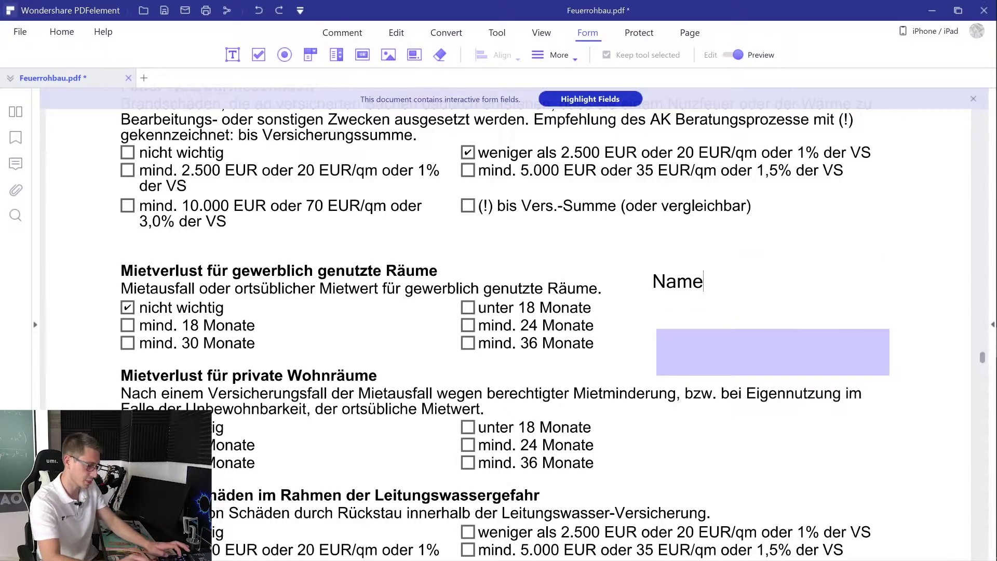
pyautogui.click(808, 218)
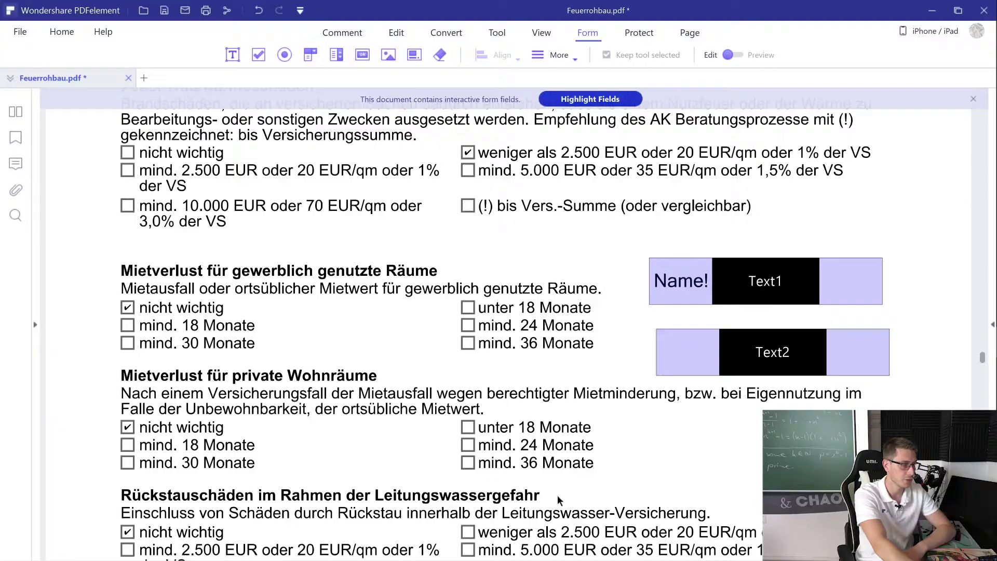
# Add check box fields over both 'mind. 18 Monate' boxes and open the lower one's properties
pyautogui.click(259, 54)
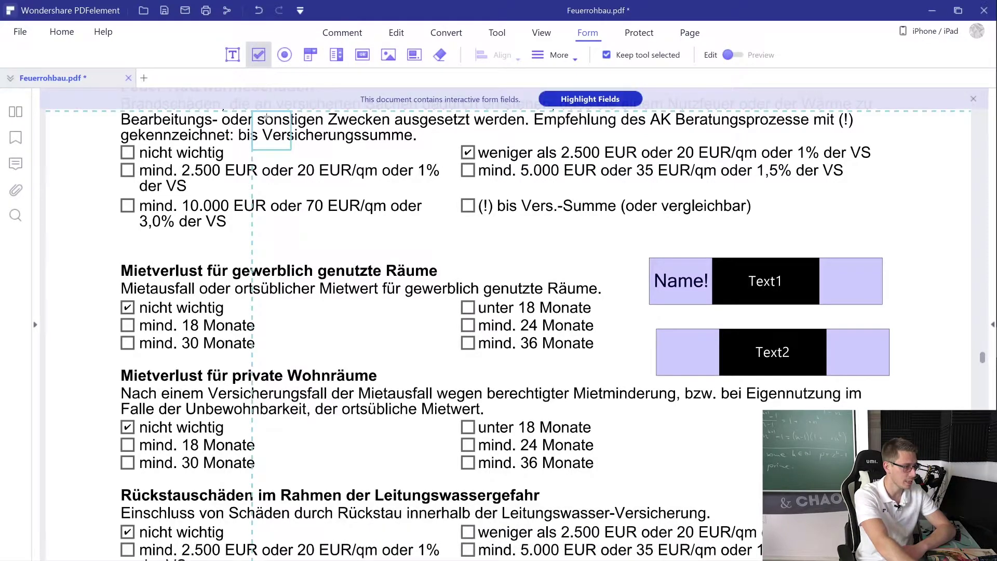
pyautogui.click(119, 326)
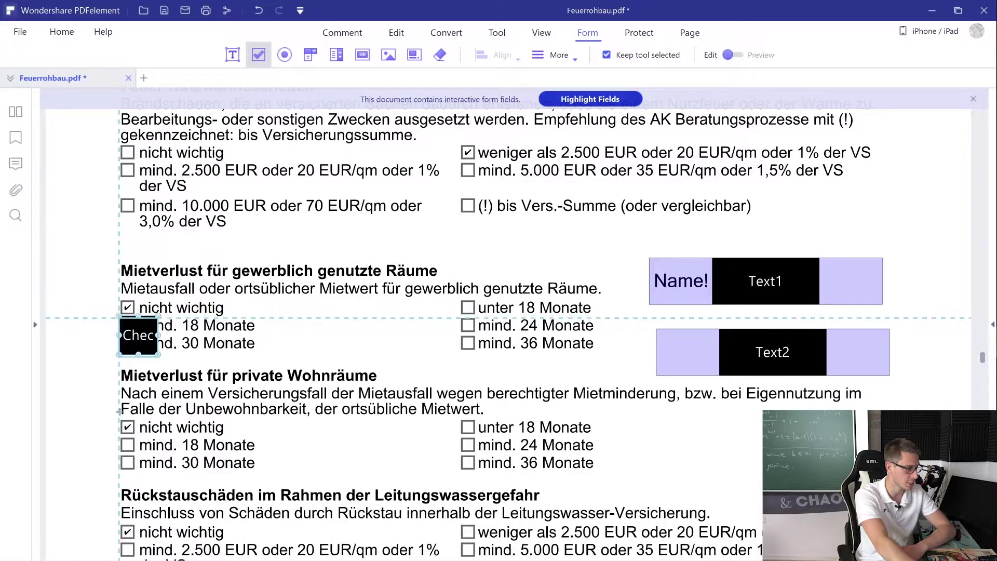
pyautogui.click(114, 437)
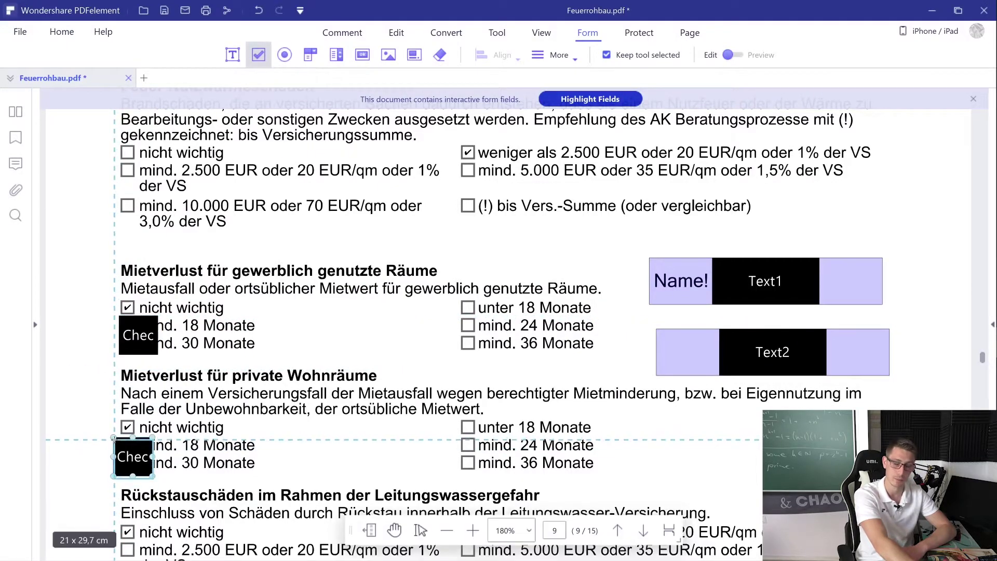
pyautogui.press('Escape')
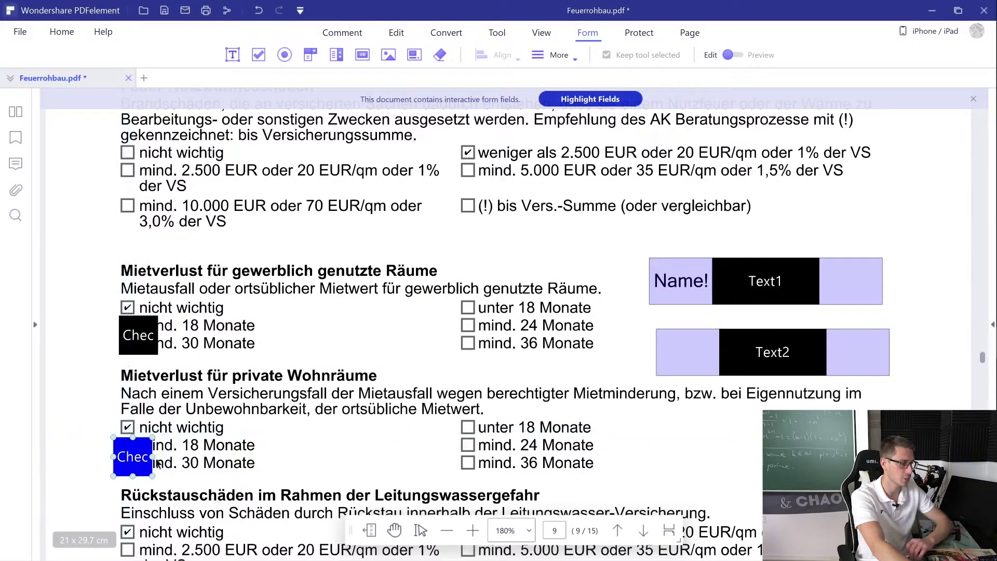
pyautogui.doubleClick(133, 461)
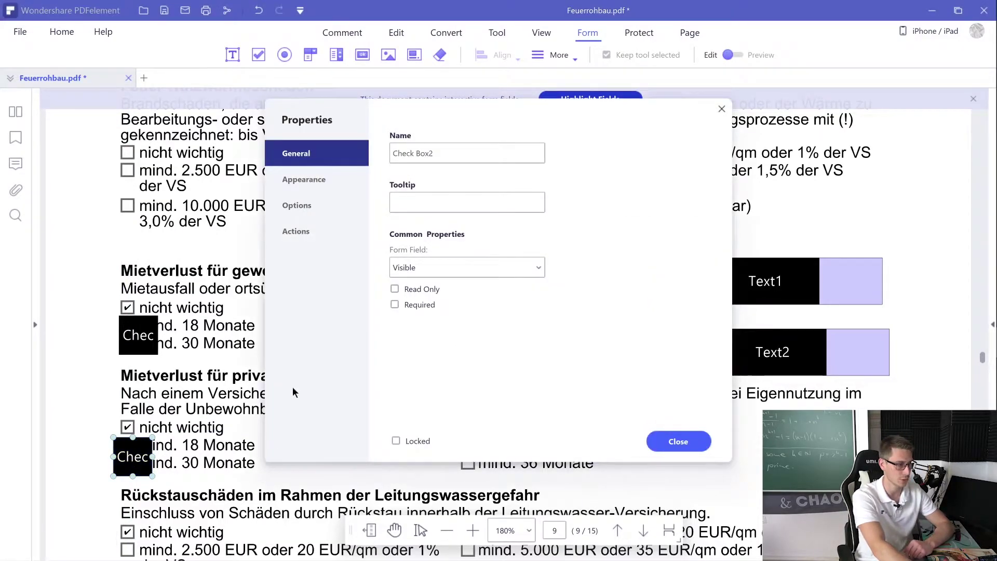
# Set the lower check box's style to Diamond
pyautogui.click(394, 209)
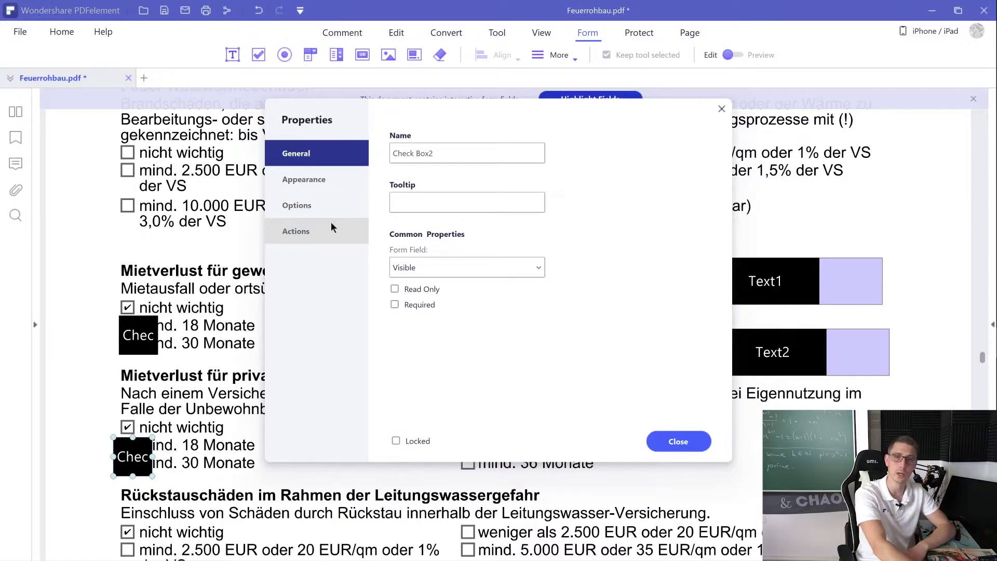
pyautogui.click(324, 206)
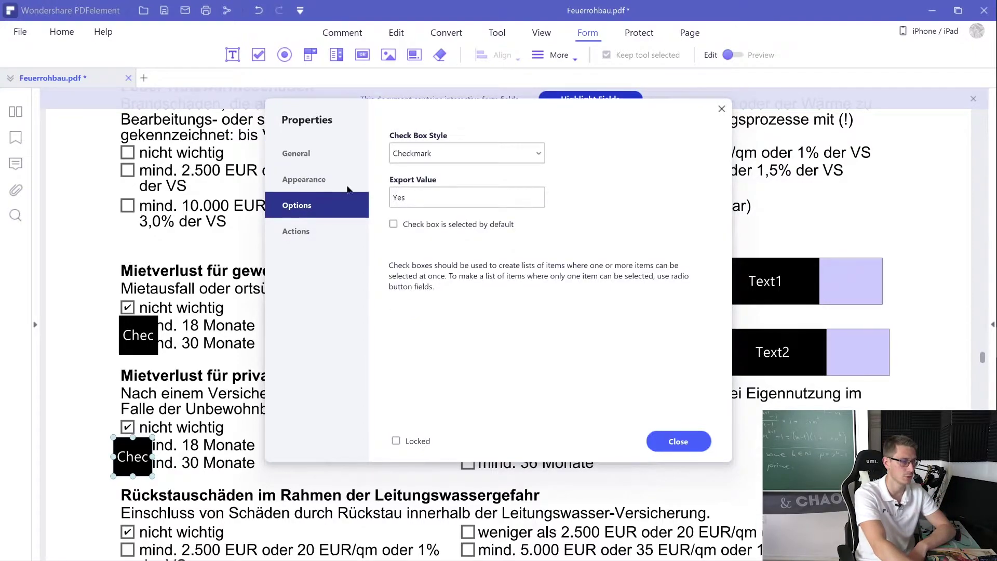
pyautogui.click(449, 152)
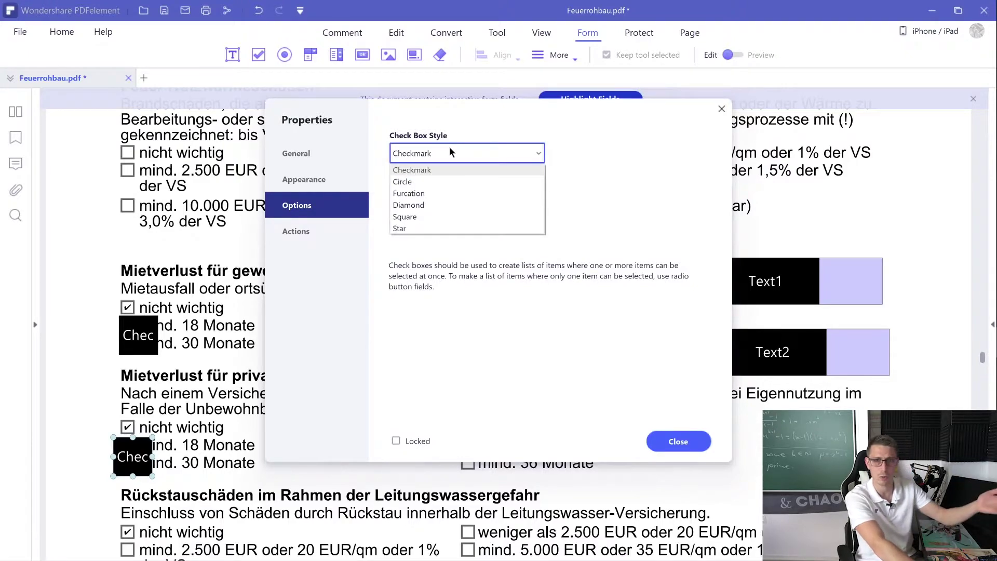
pyautogui.click(420, 204)
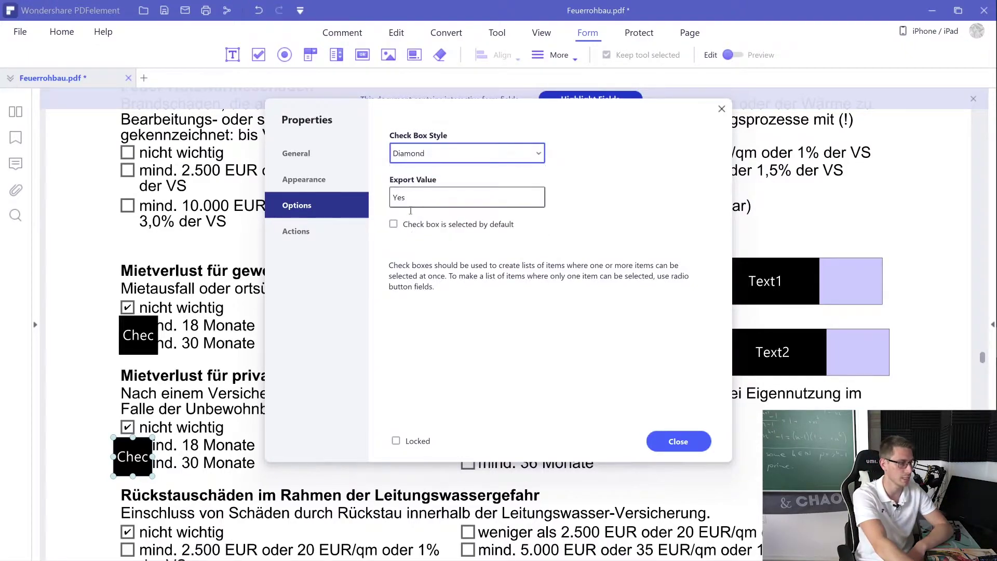
# Give the lower check box a 95B3D7 border colour with Thick line thickness
pyautogui.click(292, 178)
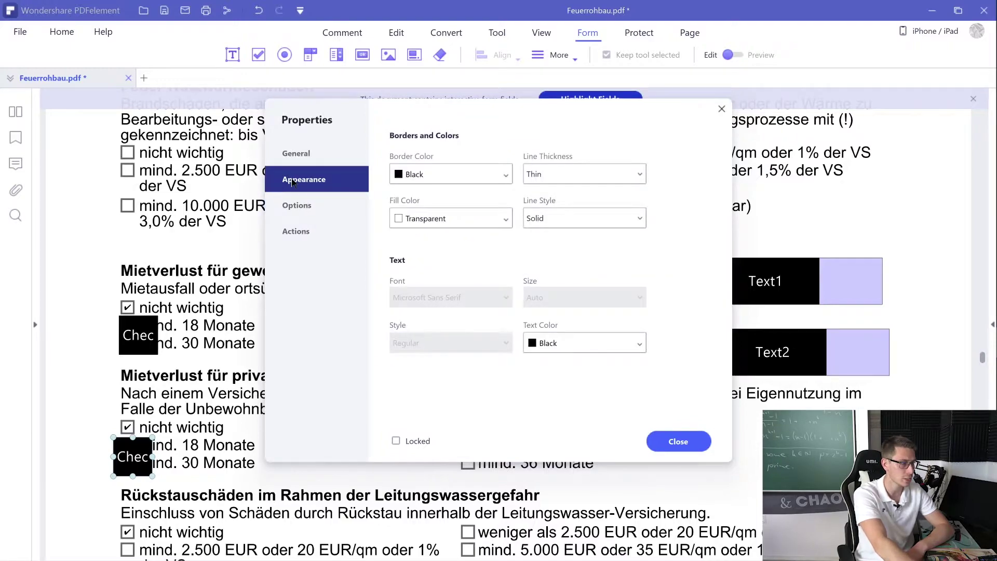
pyautogui.click(453, 178)
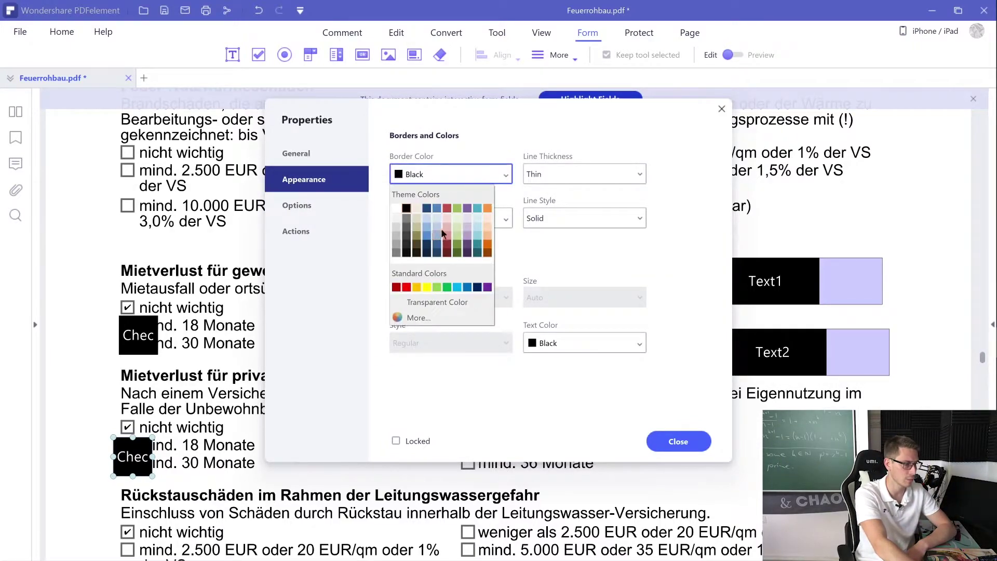
pyautogui.click(437, 235)
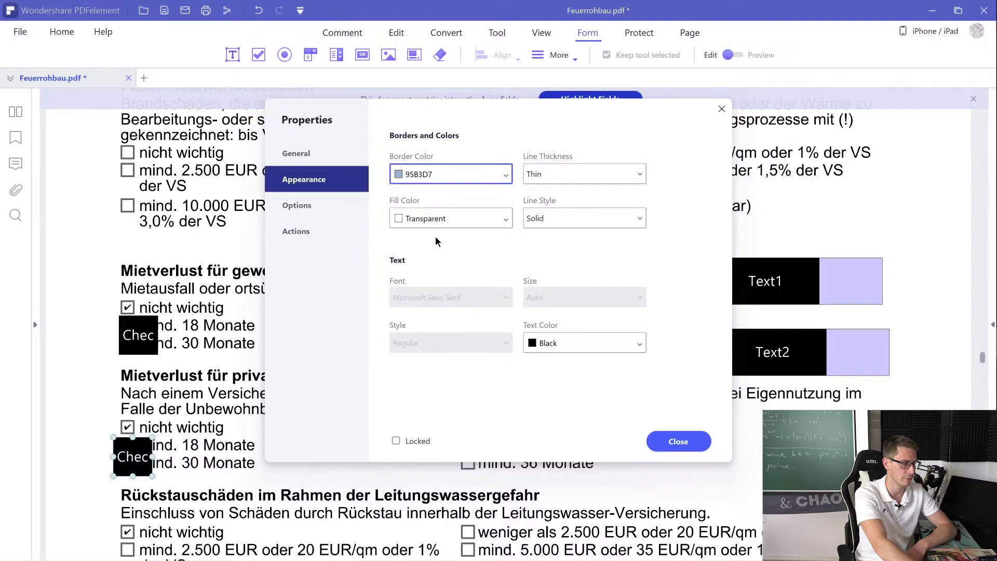
pyautogui.click(578, 173)
pyautogui.click(563, 223)
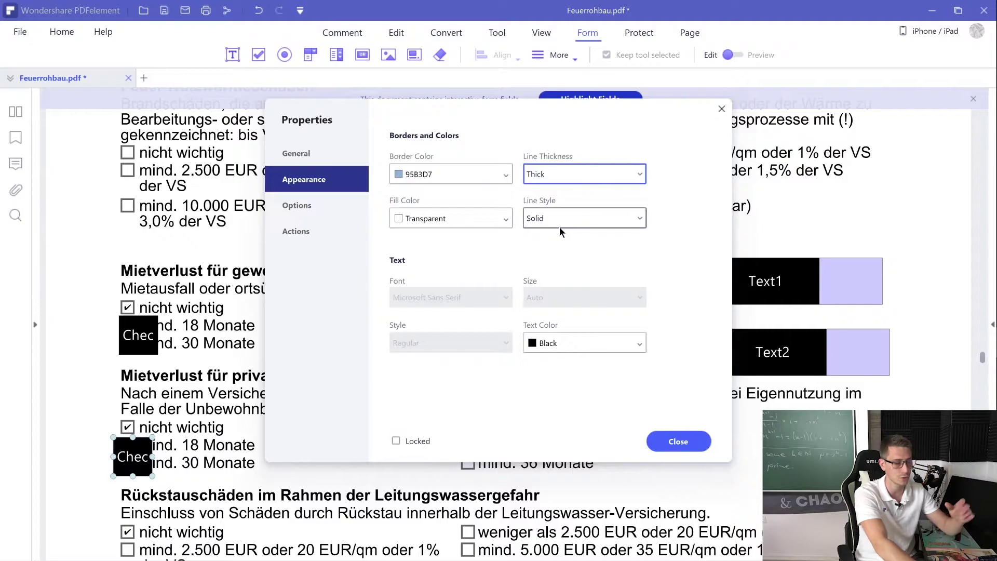
pyautogui.click(675, 438)
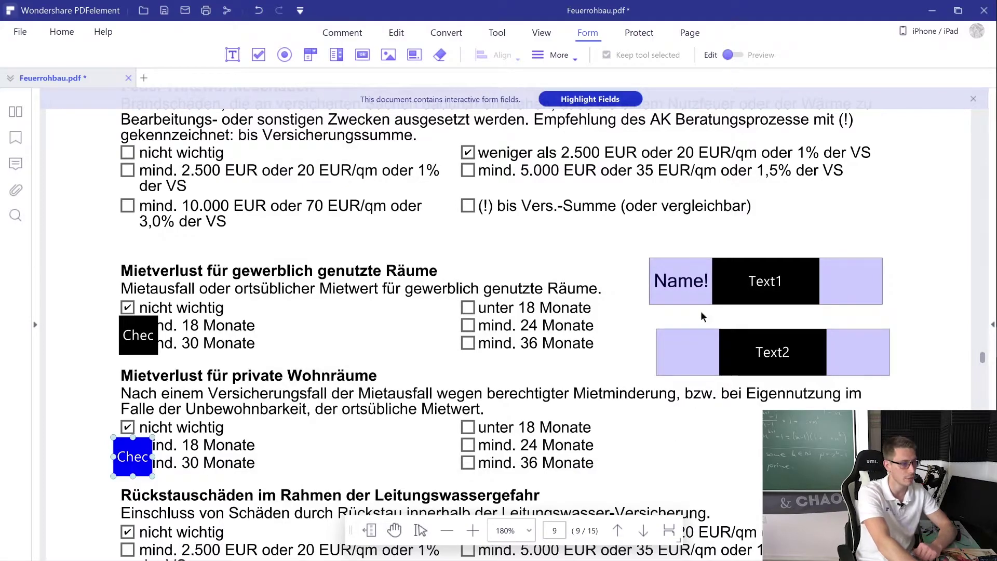
# Preview the form and tick both check boxes to test them
pyautogui.click(733, 55)
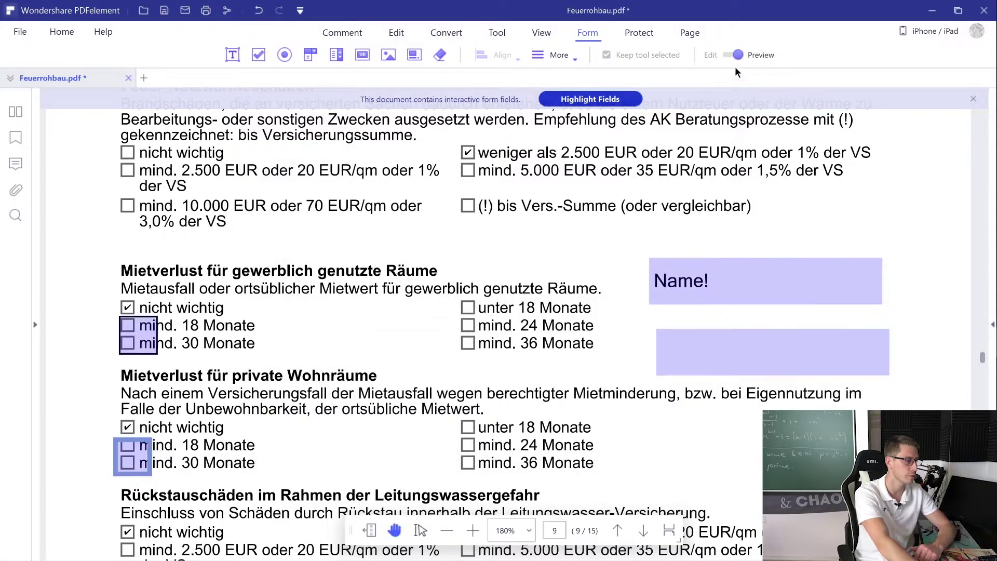
pyautogui.click(134, 352)
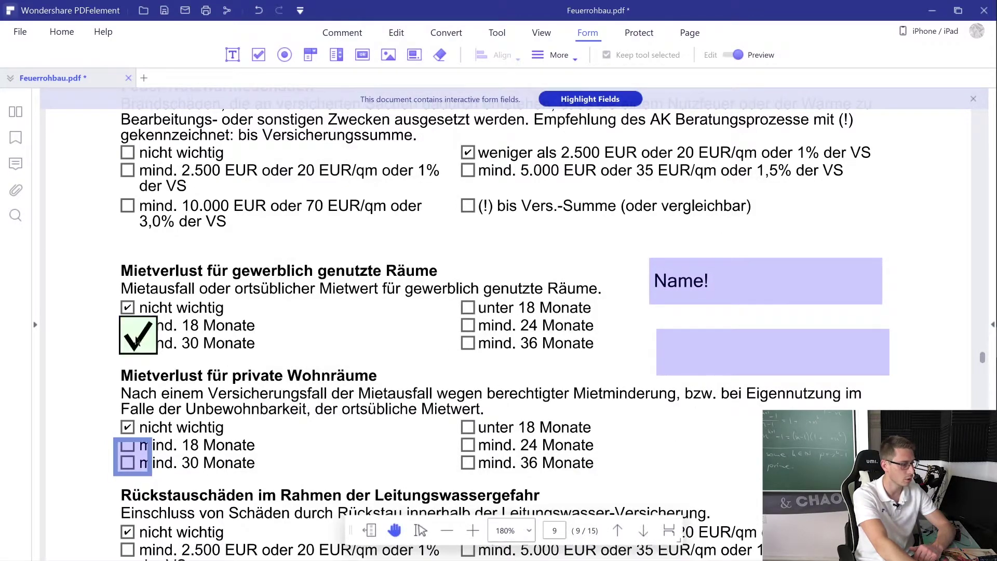
pyautogui.click(132, 457)
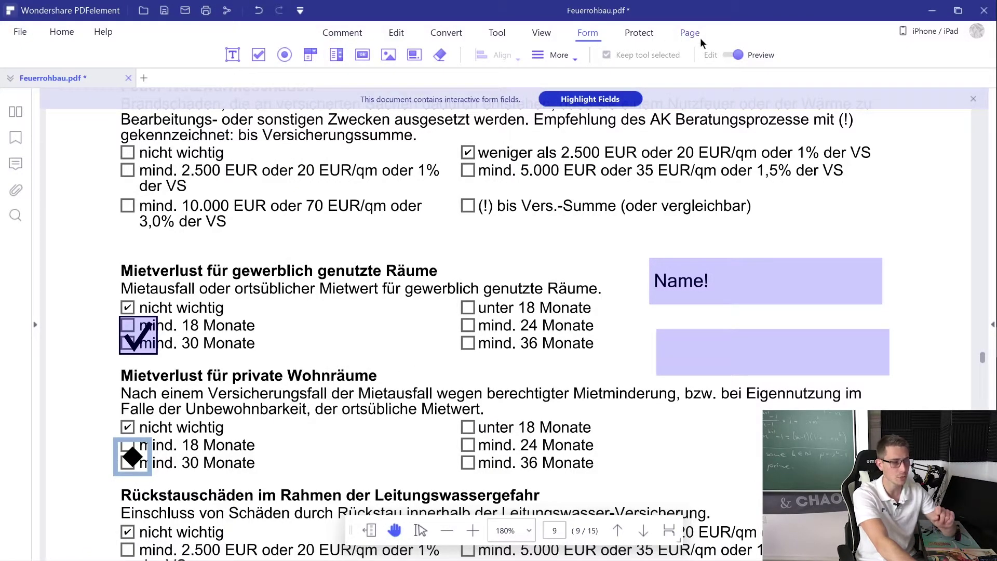
# Back in editing mode, shrink the upper check box field toward its top-left
pyautogui.click(733, 55)
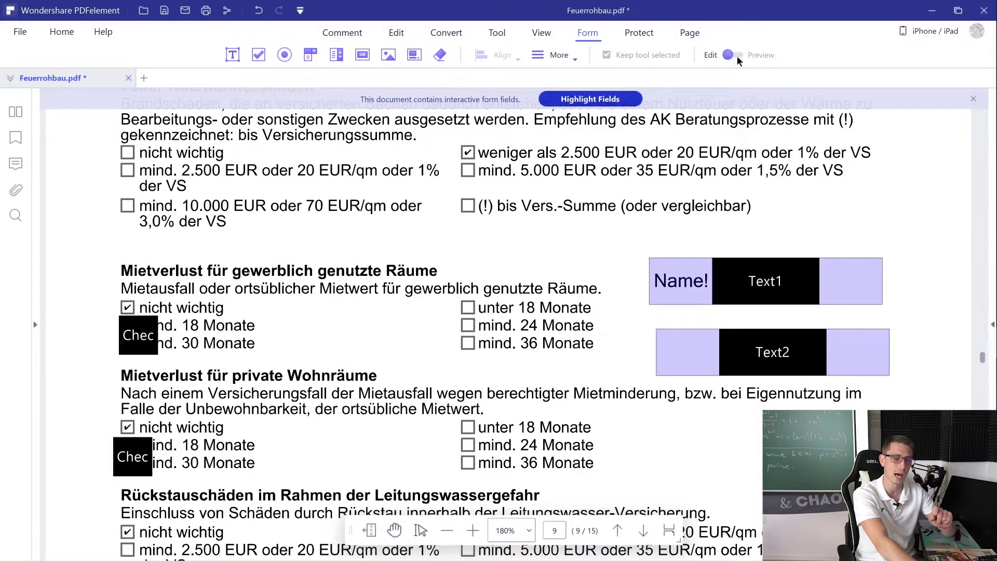
pyautogui.click(144, 338)
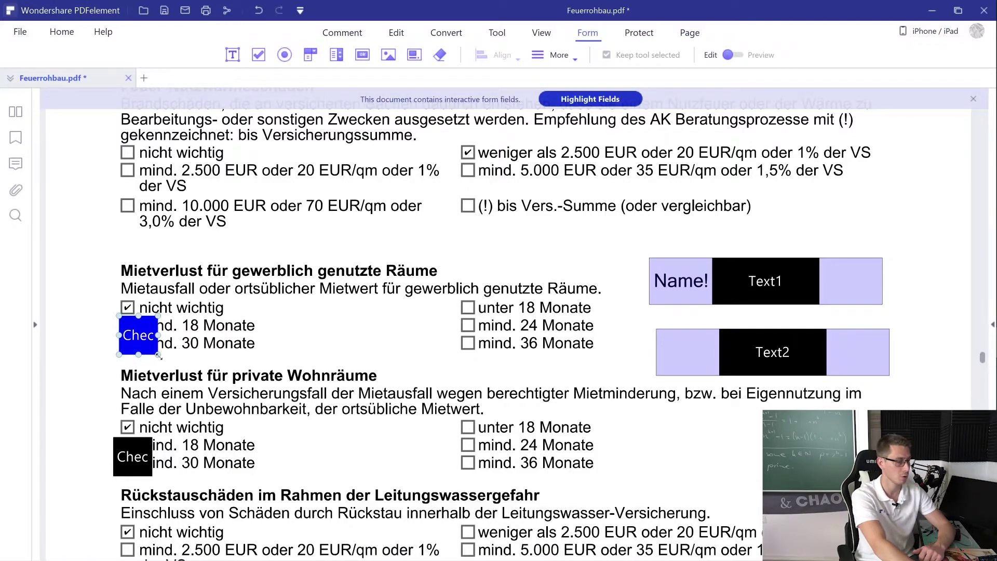
pyautogui.moveTo(159, 357); pyautogui.dragTo(140, 336)
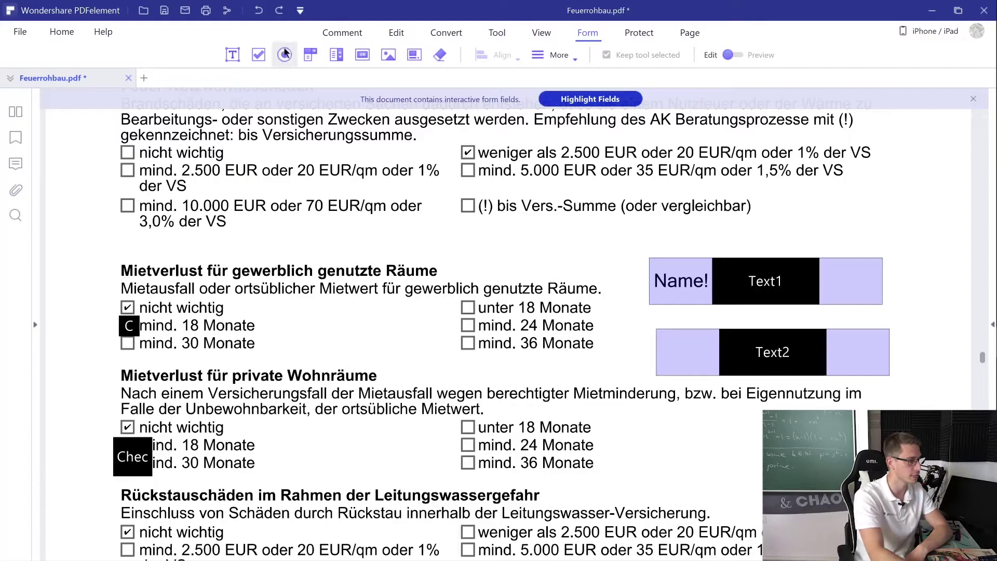
# Start placing radio button fields with the Radio Button tool
pyautogui.click(284, 54)
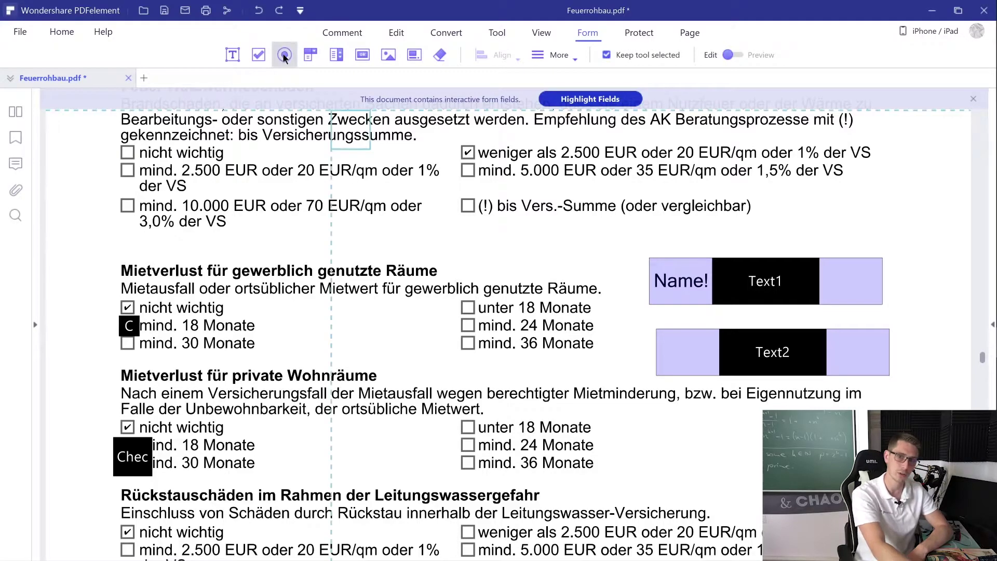
# Place radio buttons in the commercial and private Mietverlust sections, then open the upper one's properties
pyautogui.click(360, 326)
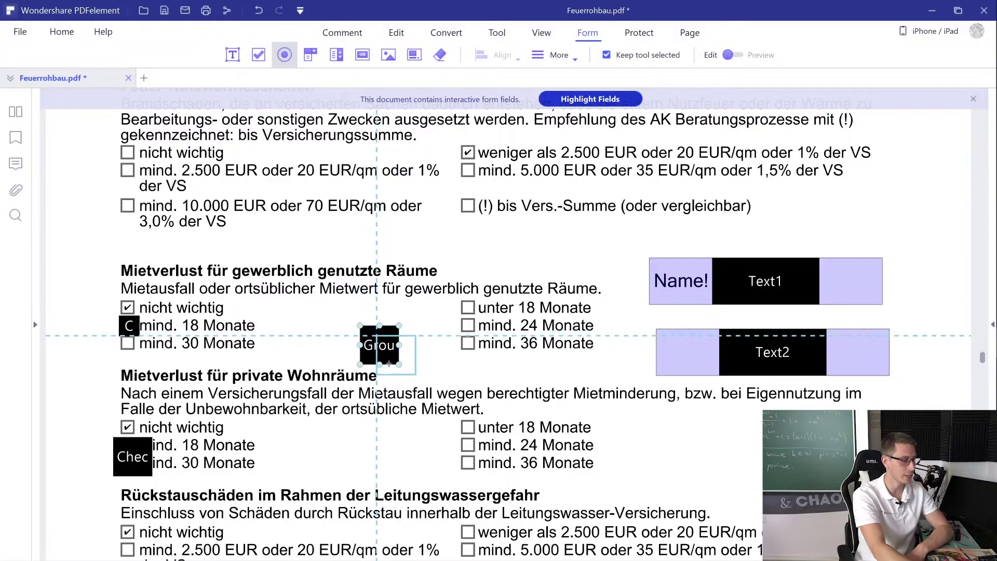
pyautogui.click(386, 426)
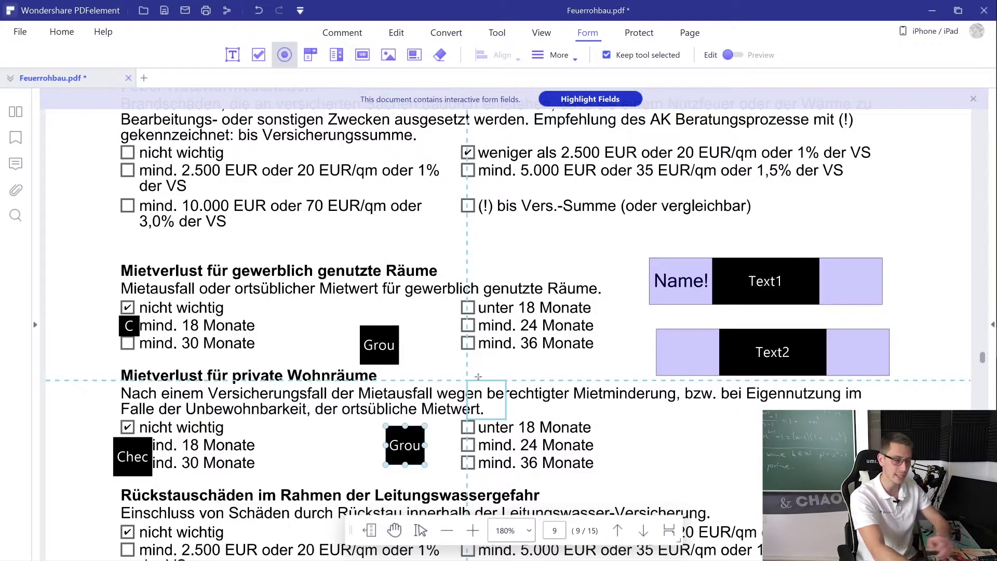
pyautogui.press('Escape')
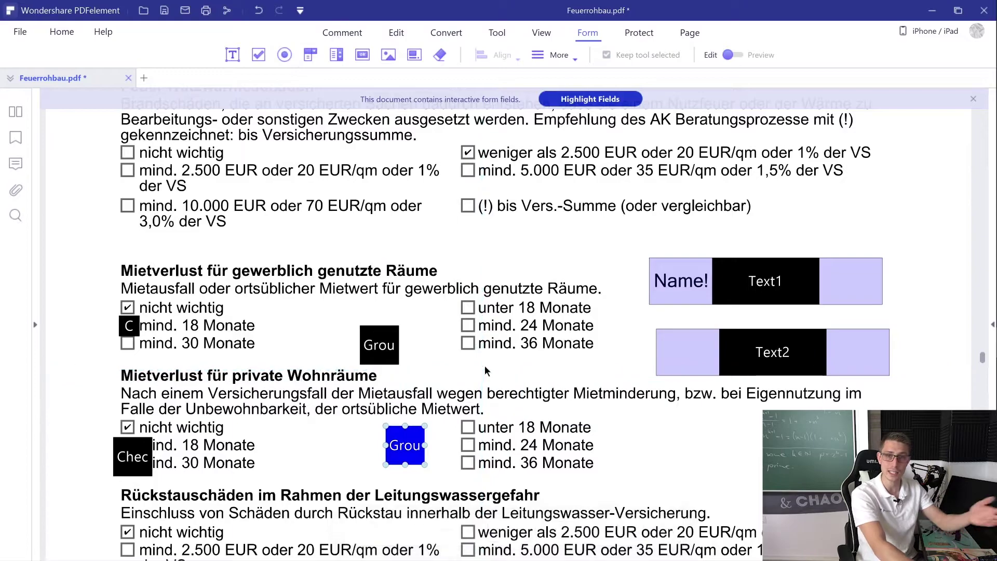
pyautogui.doubleClick(385, 350)
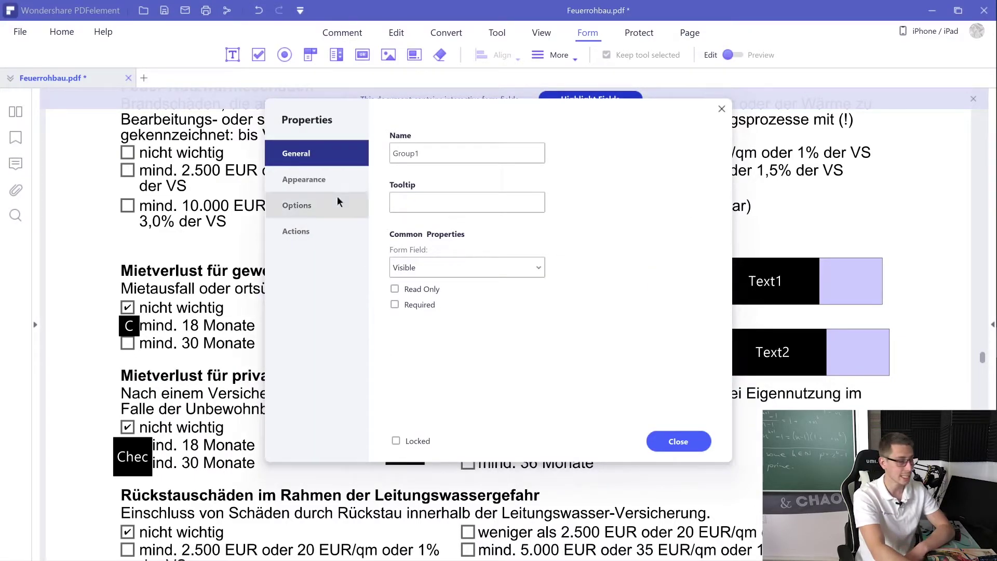
# Give the Group1 radio button the Furcation style and a Thick border
pyautogui.click(300, 196)
pyautogui.click(431, 153)
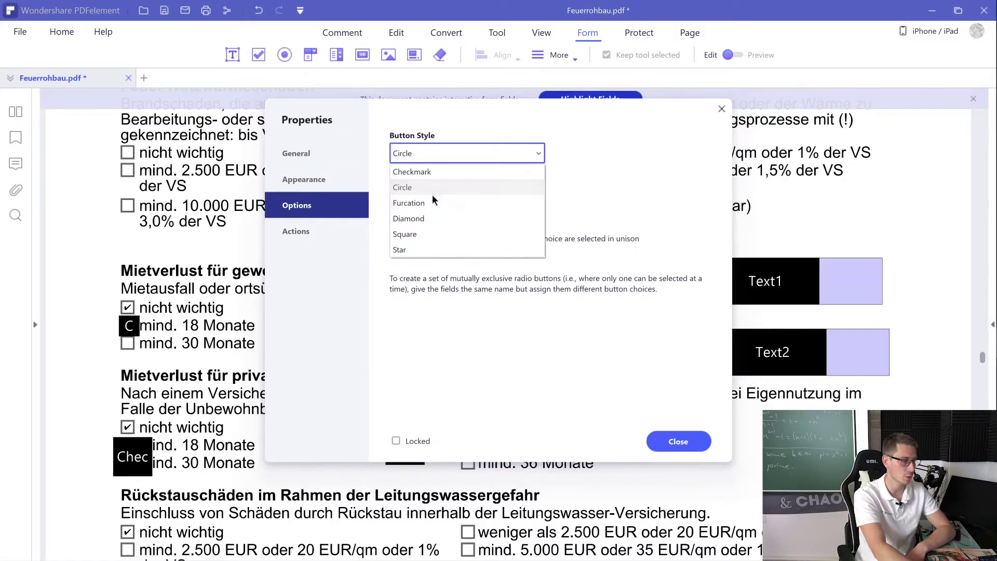
pyautogui.click(427, 202)
pyautogui.click(323, 186)
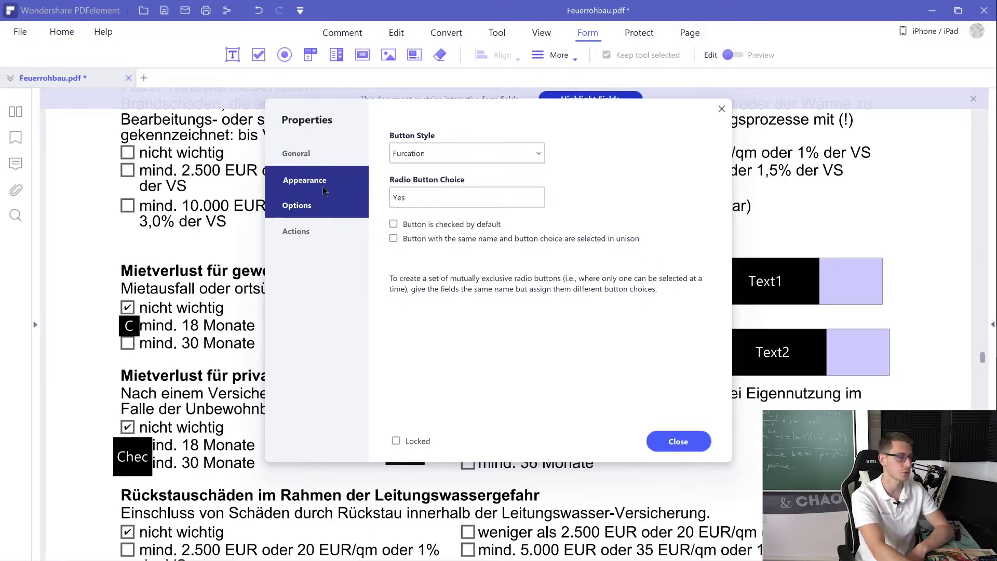
pyautogui.click(572, 178)
pyautogui.click(558, 221)
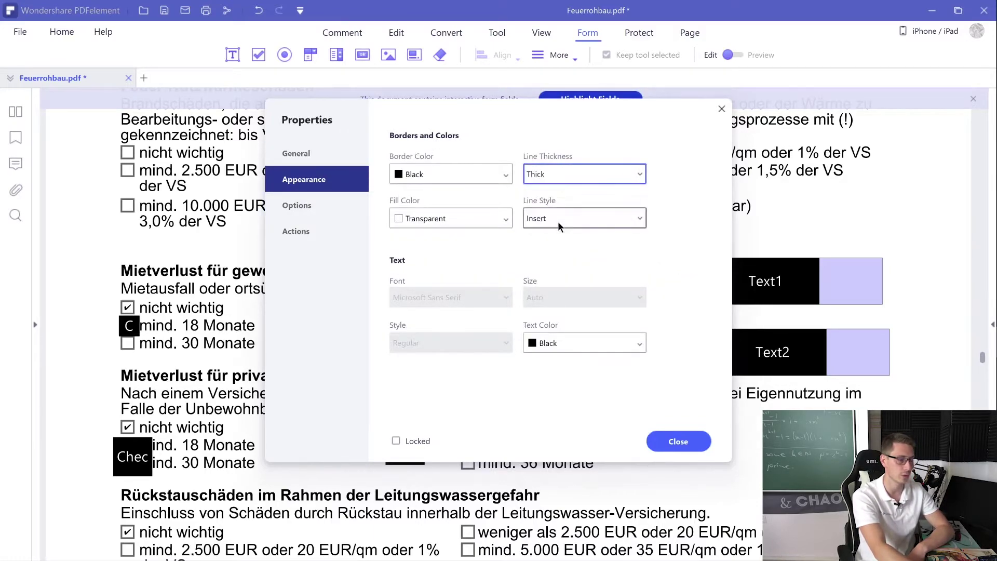
pyautogui.click(688, 441)
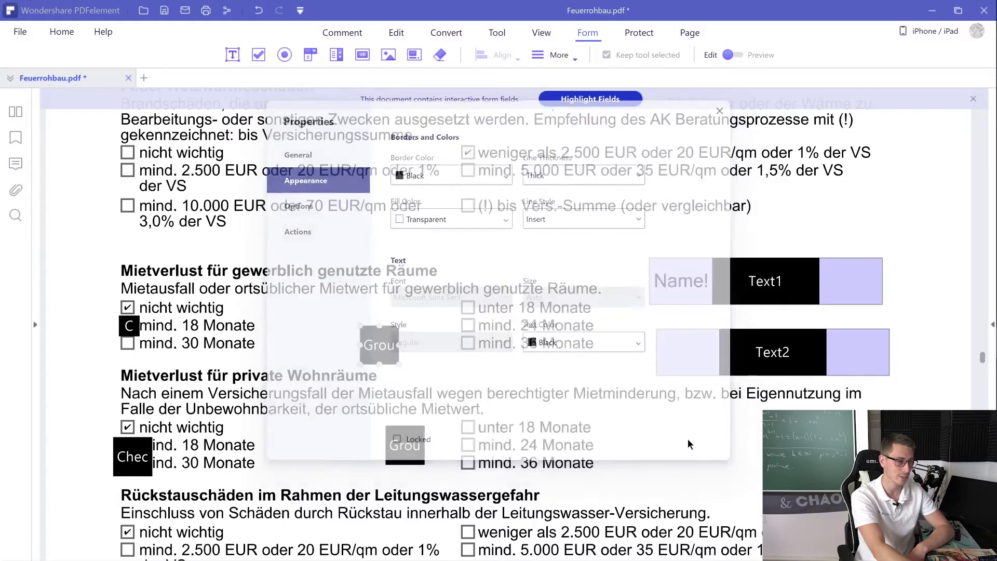
# In Preview, alternate between the lower and upper radio buttons to confirm they exclude each other
pyautogui.click(735, 55)
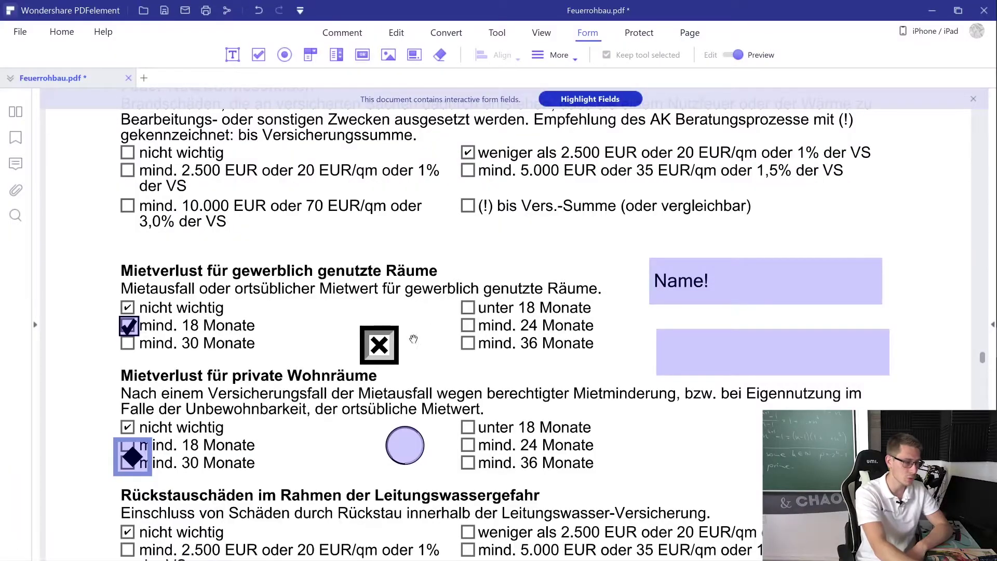
pyautogui.click(407, 447)
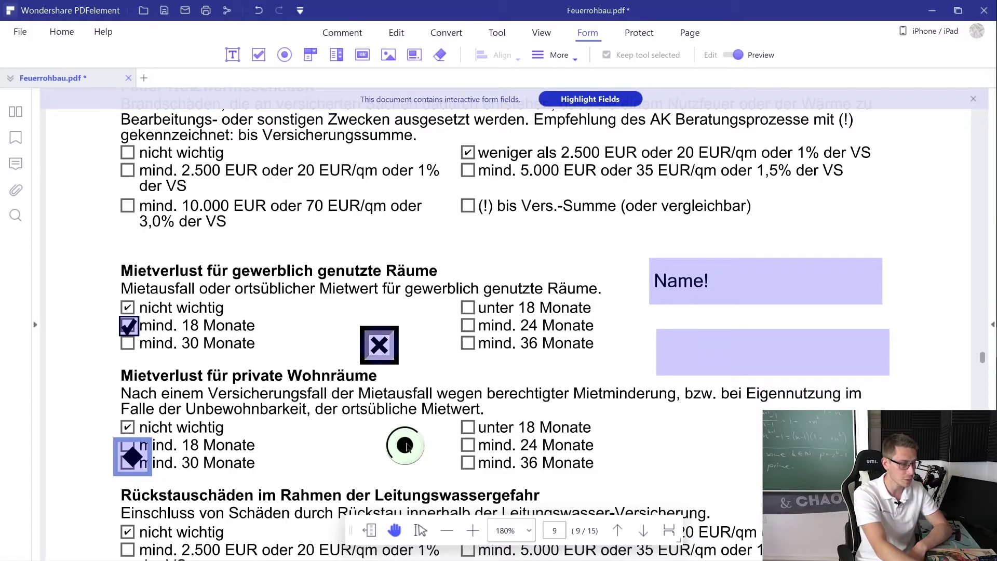
pyautogui.click(382, 350)
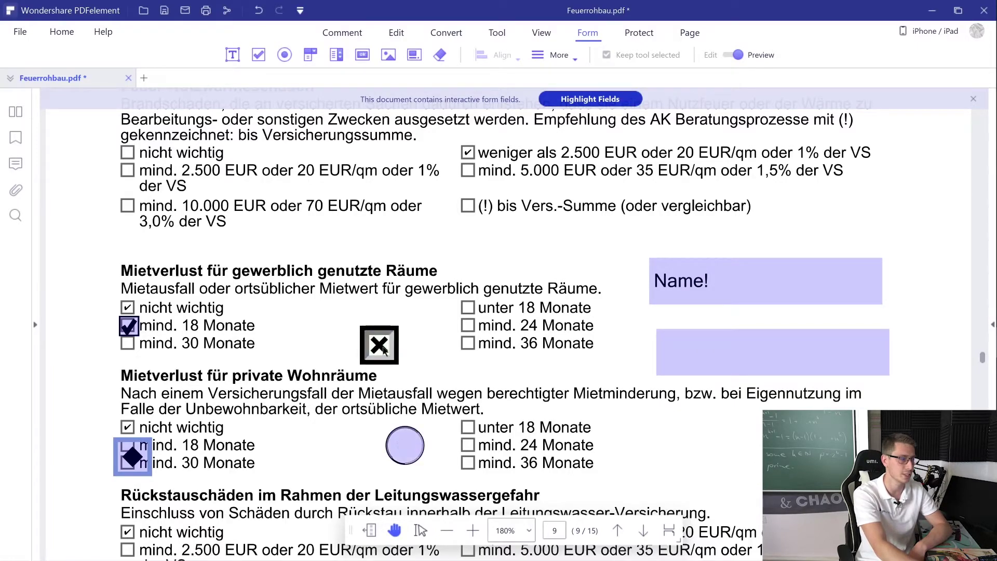
pyautogui.click(405, 445)
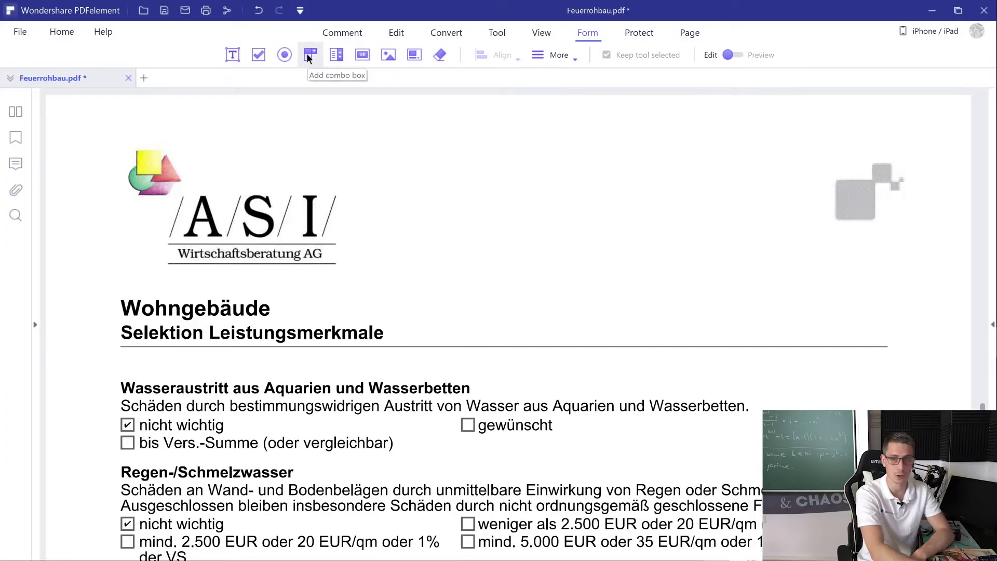
# Place a combo box beside the ASI logo and open its properties
pyautogui.click(310, 55)
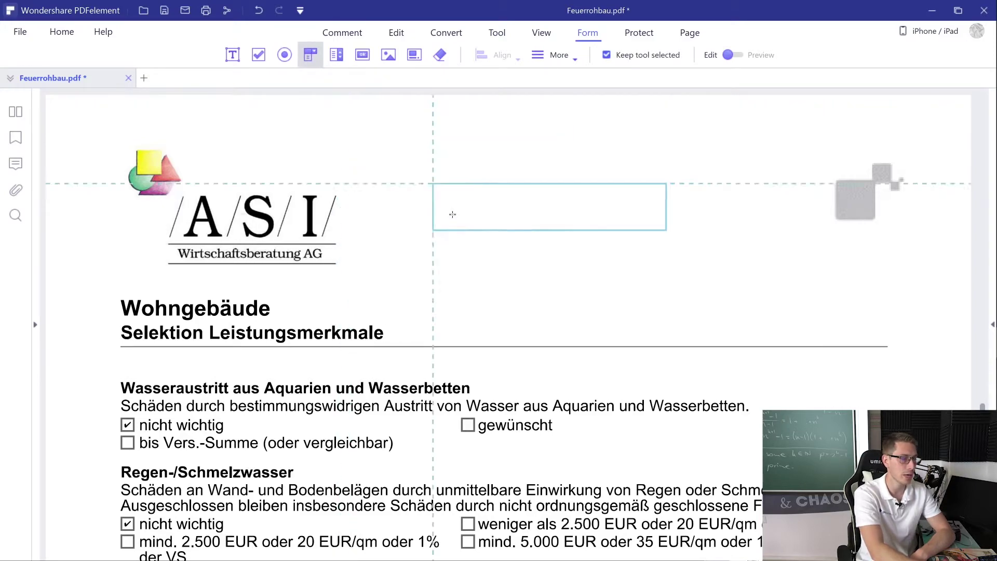
pyautogui.click(453, 214)
pyautogui.doubleClick(568, 246)
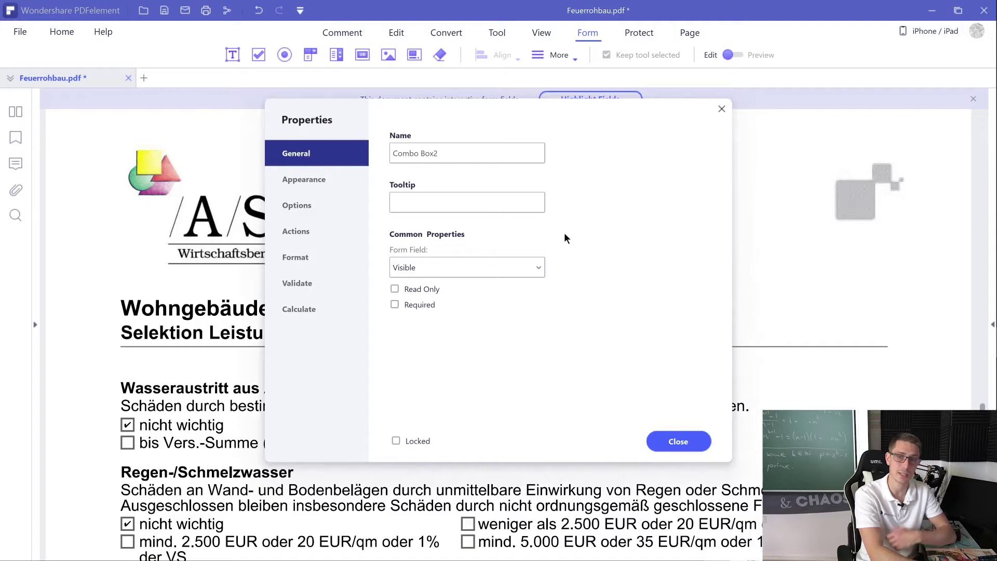
# Add list items 1, 2 and 3 to the combo box's options and close the dialog
pyautogui.click(321, 209)
pyautogui.click(462, 156)
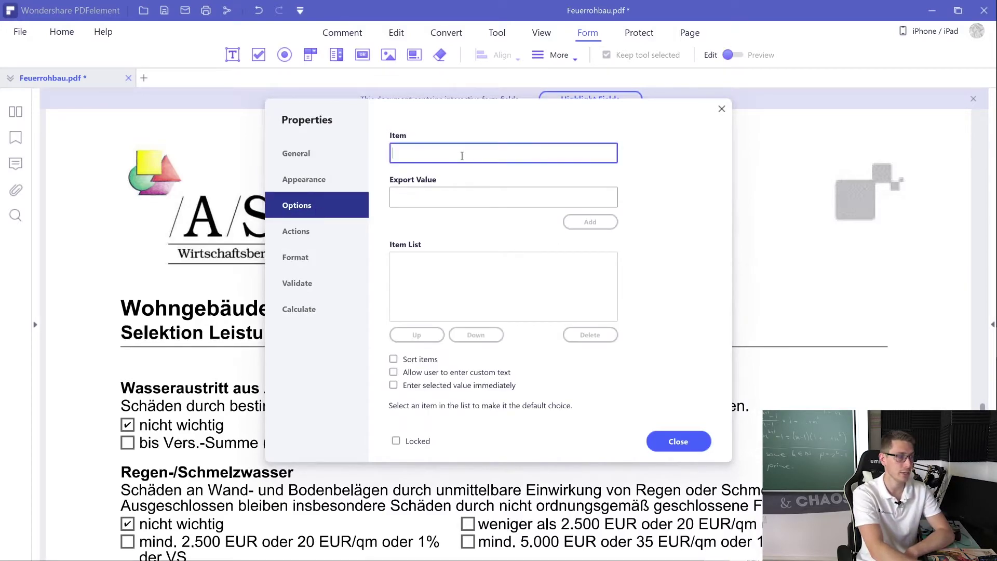
pyautogui.write('1')
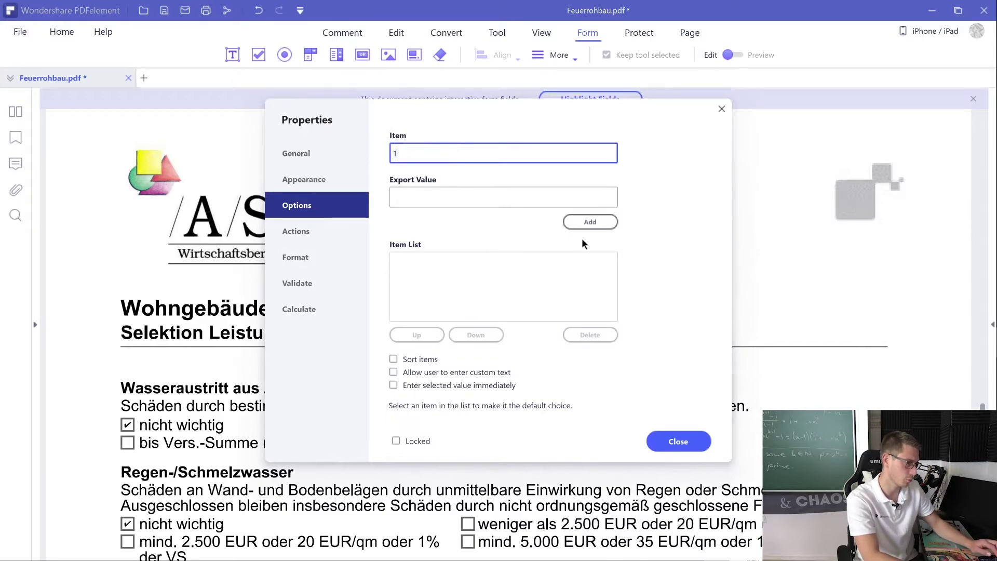
pyautogui.click(589, 222)
pyautogui.write('2')
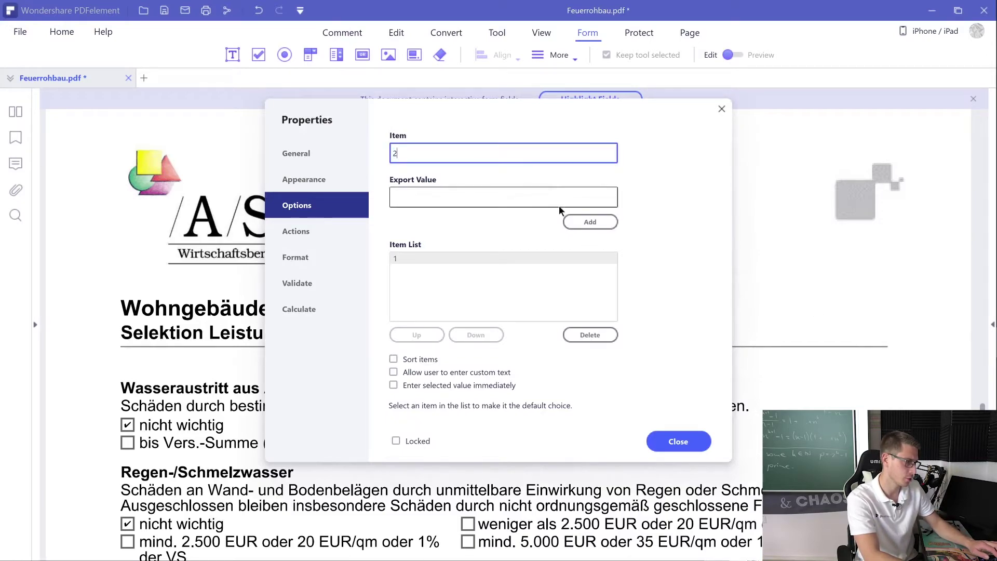
pyautogui.press('Return')
pyautogui.press('BackSpace')
pyautogui.write('3')
pyautogui.click(586, 220)
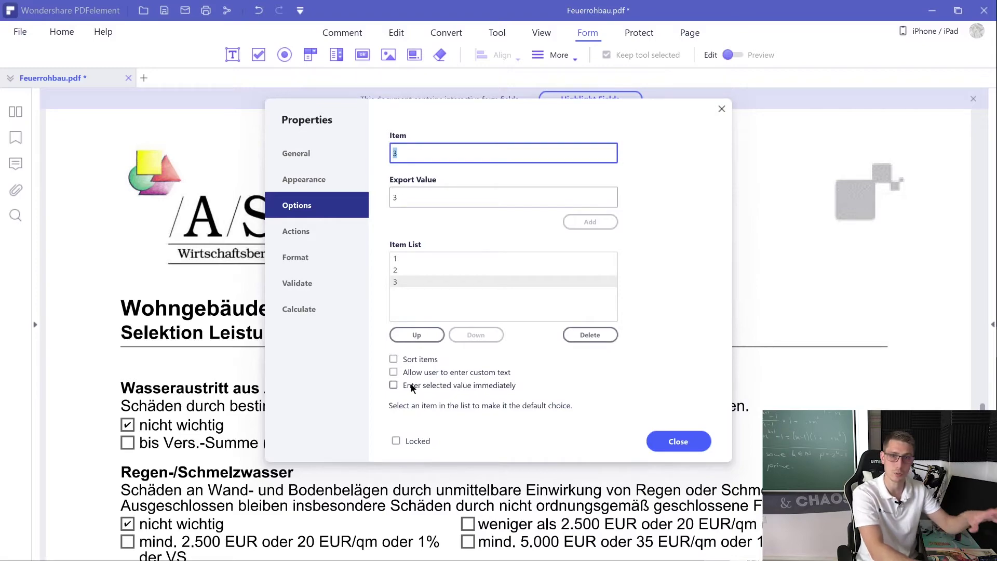
pyautogui.click(701, 445)
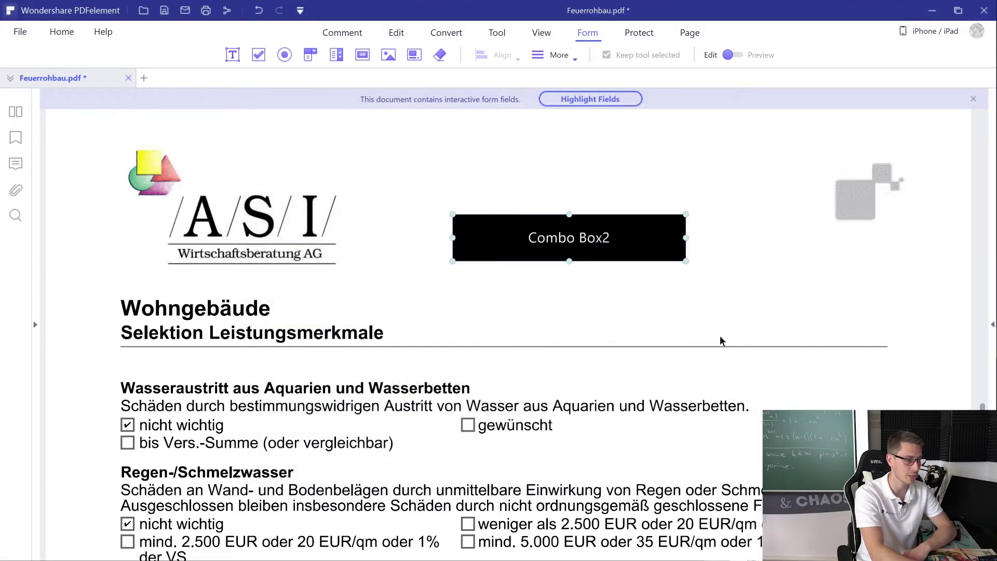
# Switch the form to Preview mode to test the combo box choices
pyautogui.click(736, 55)
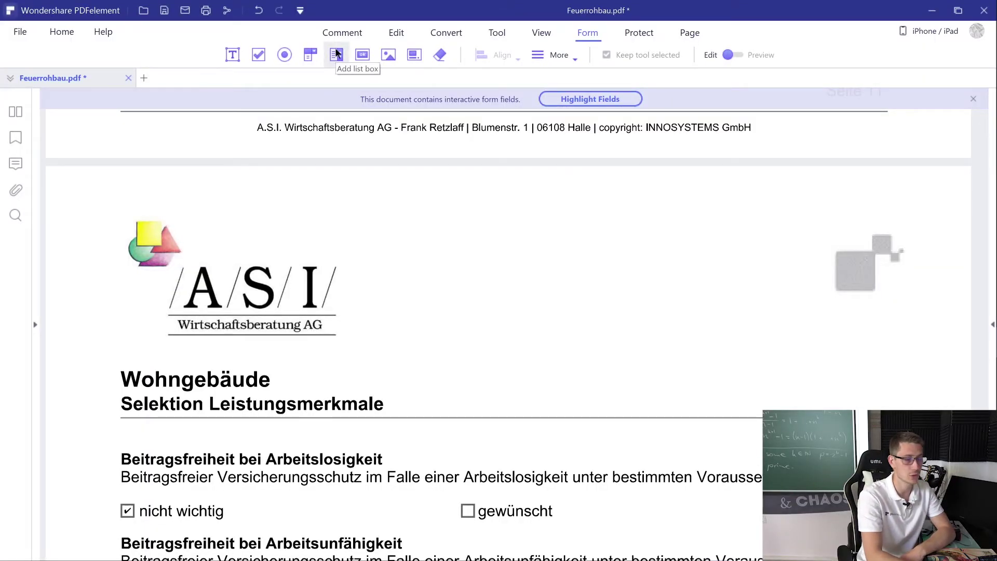
# Place a list box beside the ASI logo and open its properties
pyautogui.click(336, 53)
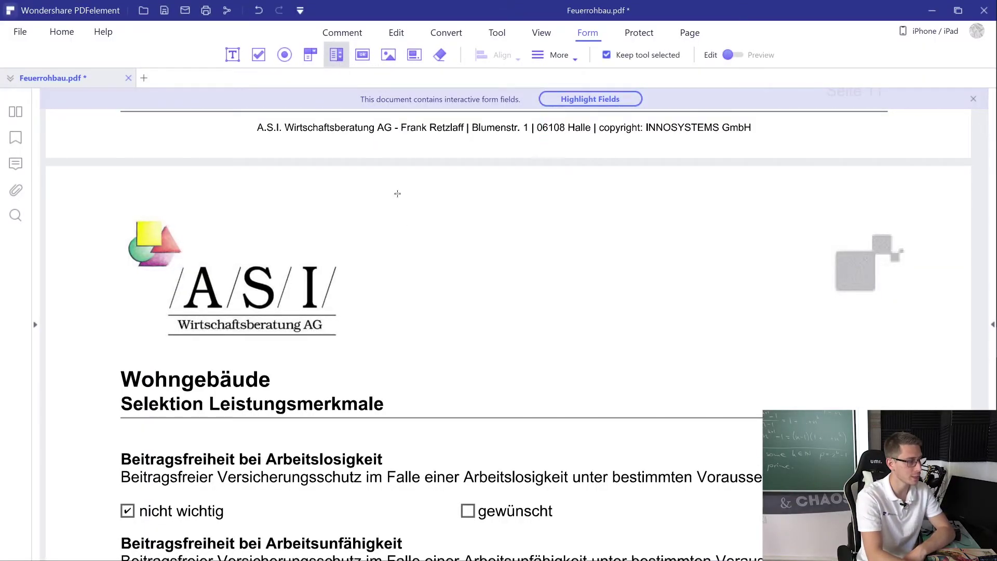
pyautogui.click(427, 223)
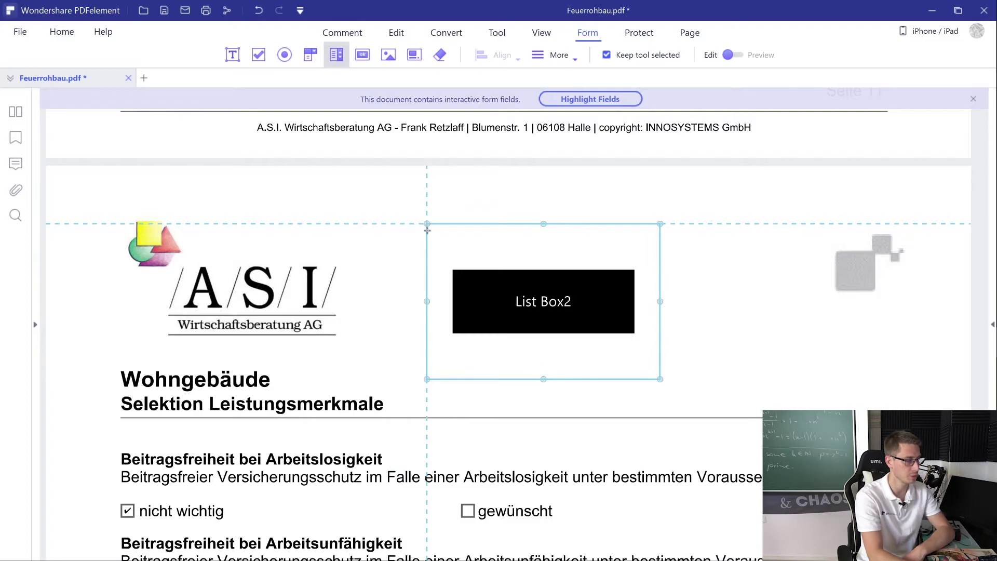
pyautogui.press('Escape')
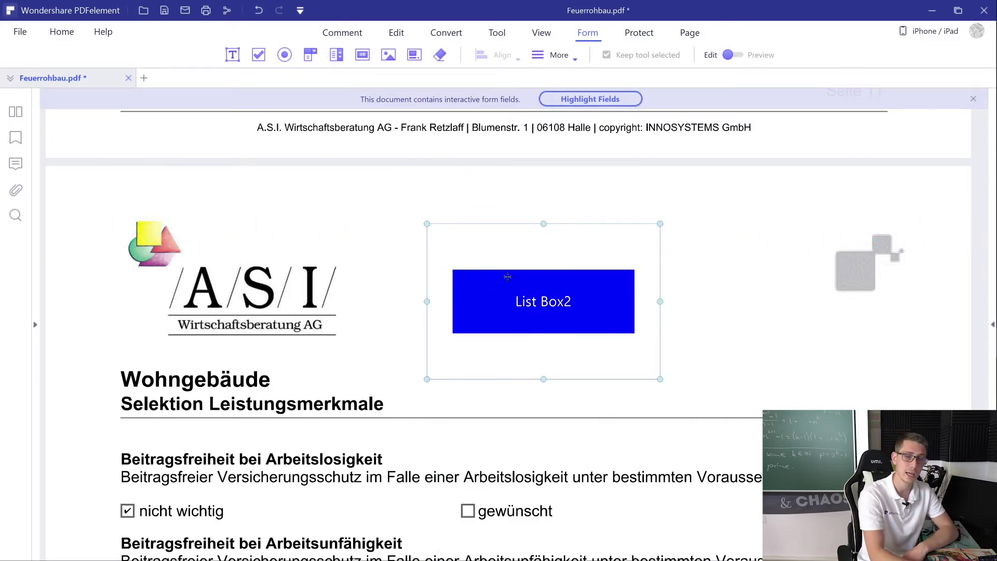
pyautogui.doubleClick(516, 291)
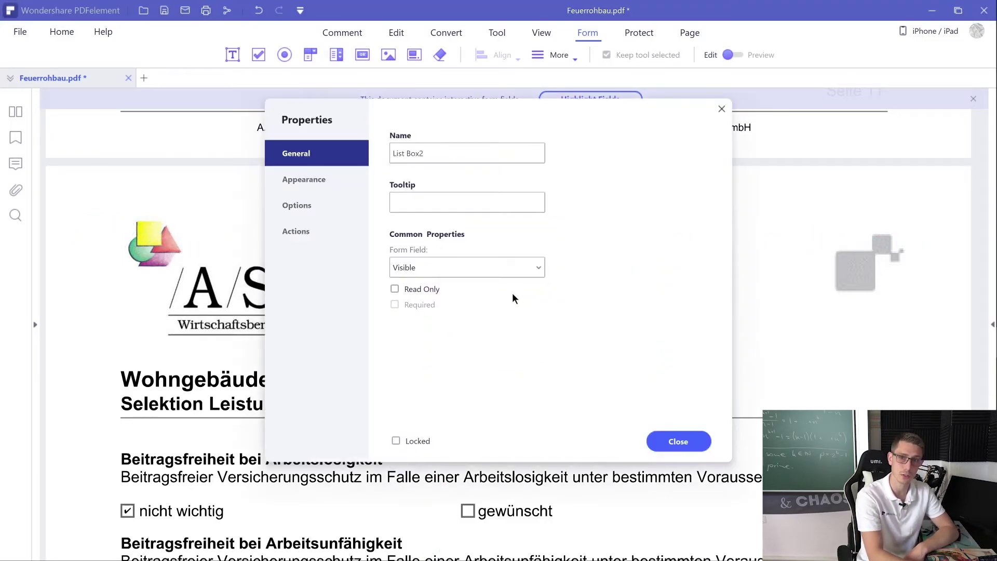
# Add items 1, 2 and 3 to the list box's options and close the dialog
pyautogui.click(315, 206)
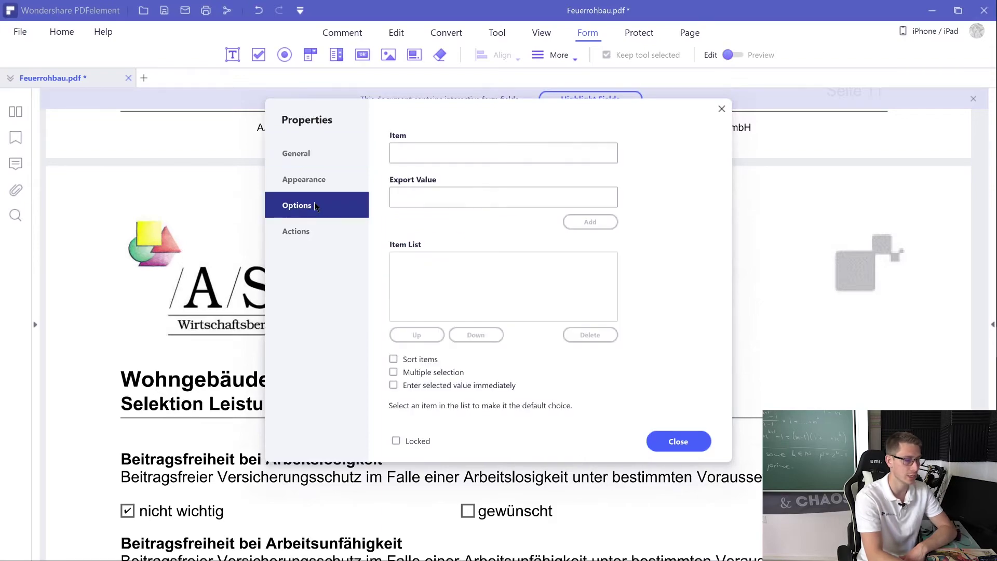
pyautogui.click(499, 156)
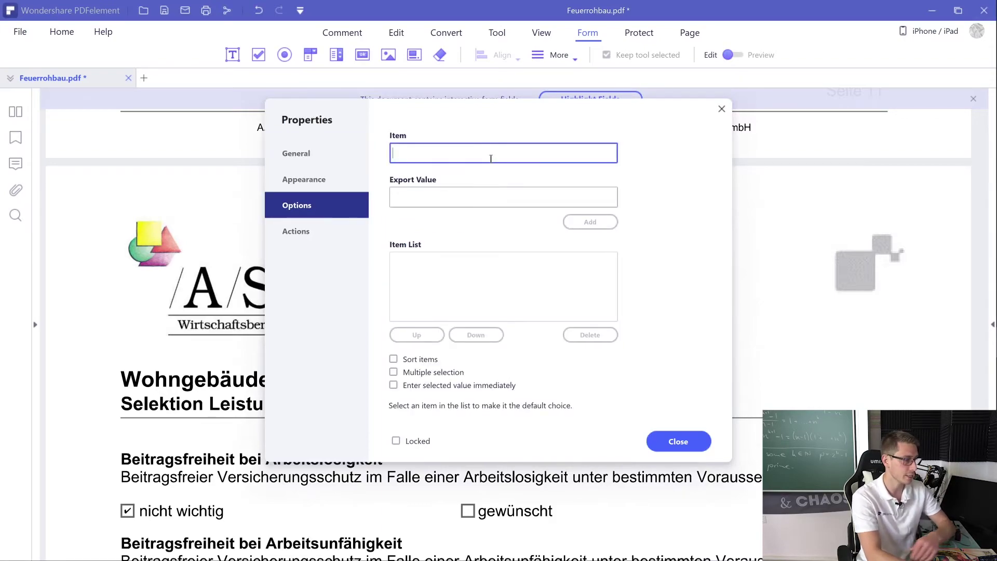
pyautogui.write('1')
pyautogui.click(580, 216)
pyautogui.write('2')
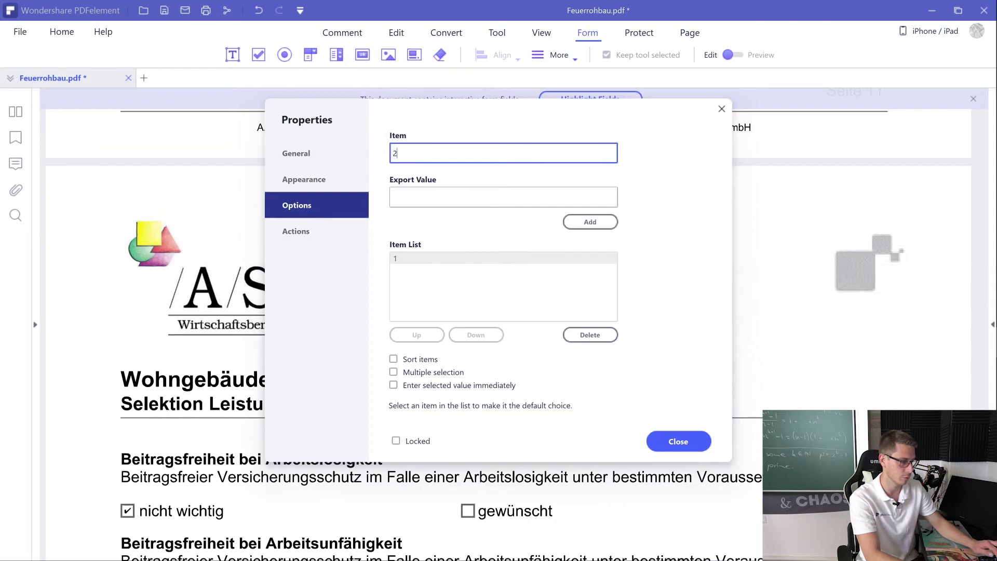
pyautogui.click(590, 222)
pyautogui.write('3')
pyautogui.press('Return')
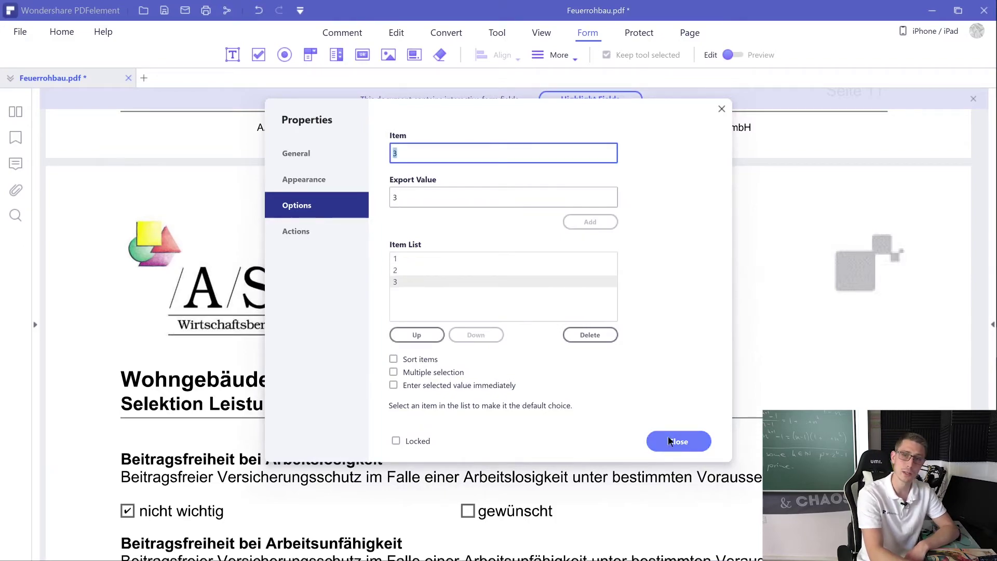
pyautogui.click(671, 441)
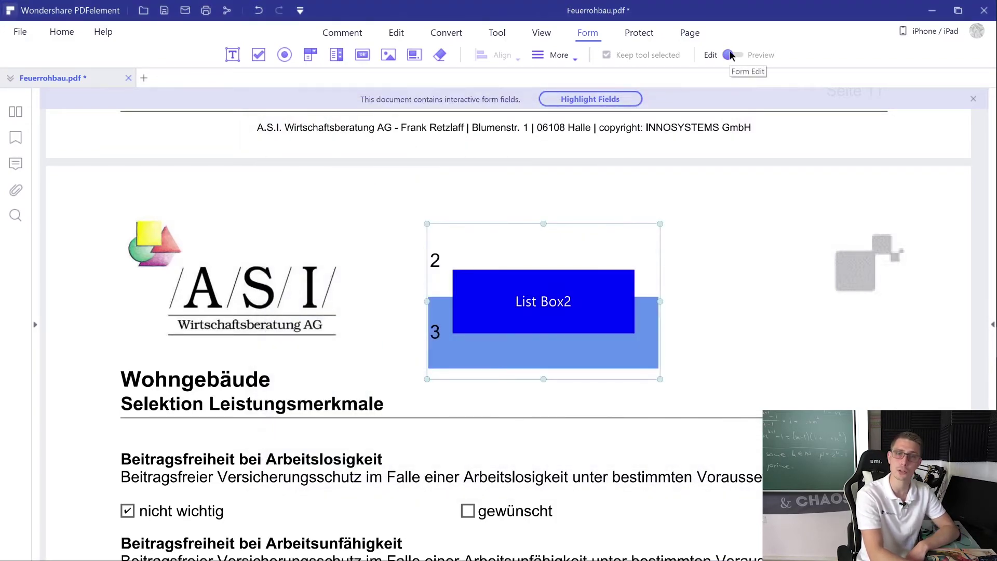
# In Preview mode, select item 1 in the List Box2 field
pyautogui.click(731, 55)
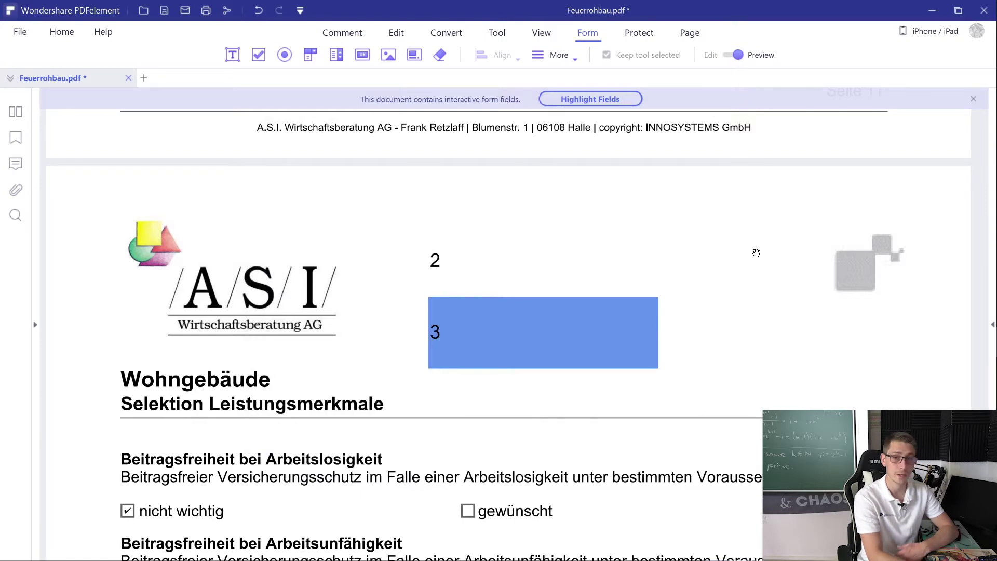
pyautogui.click(480, 307)
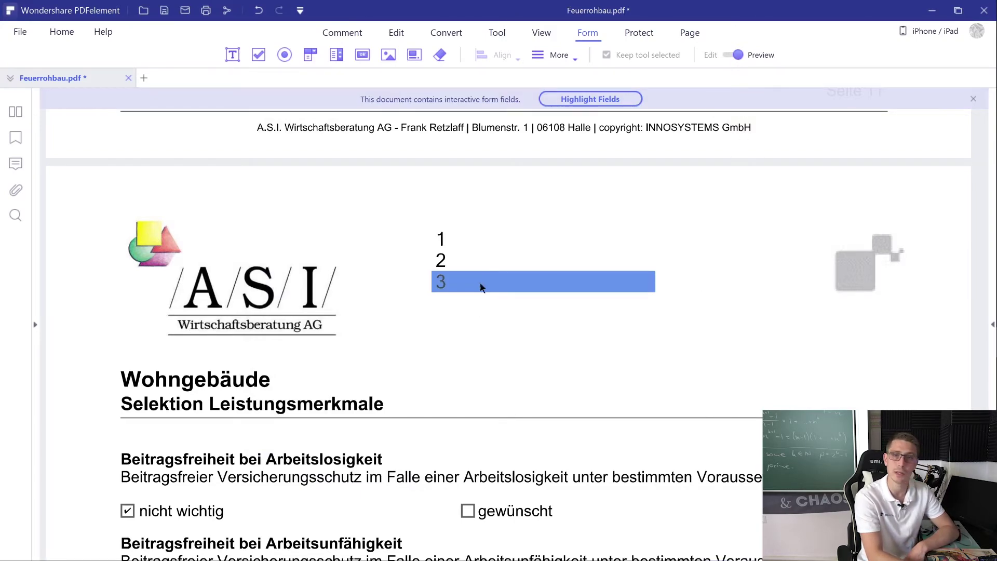
pyautogui.click(474, 240)
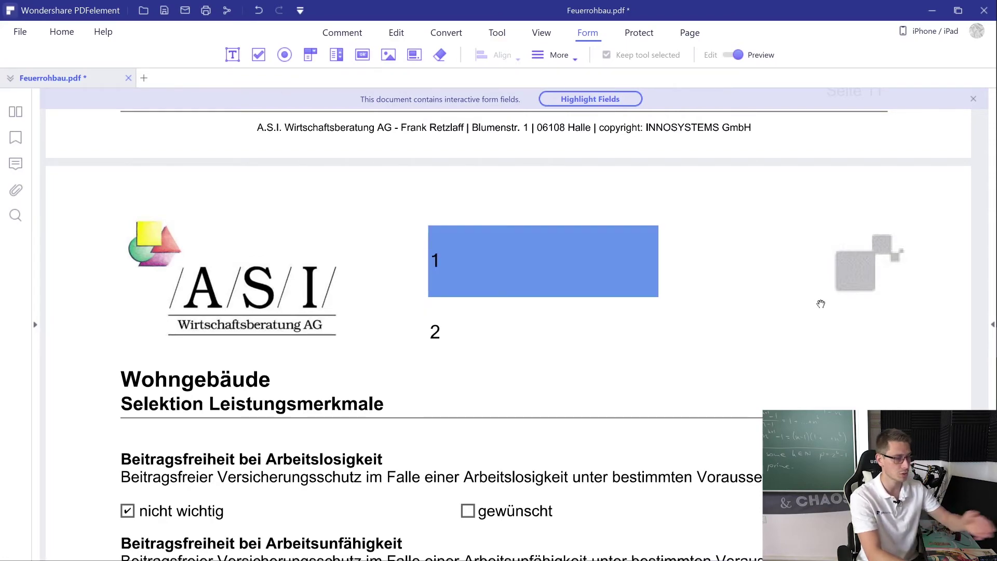